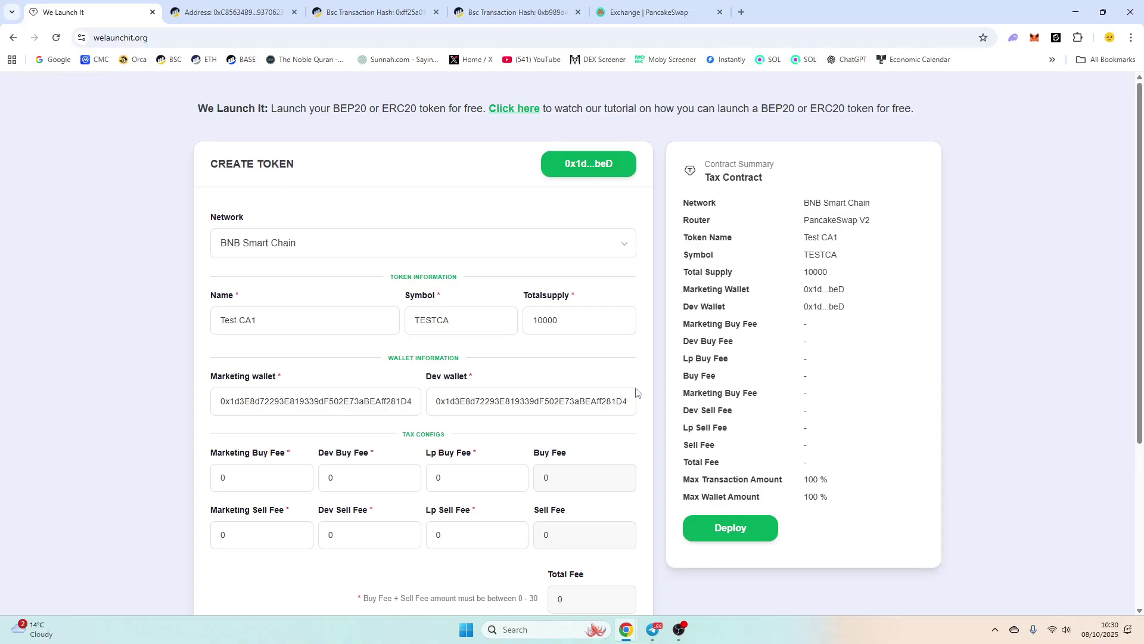
Scroll through the We Launch It form holding Test CA1 / TESTCA
scroll(643, 379, down, 2)
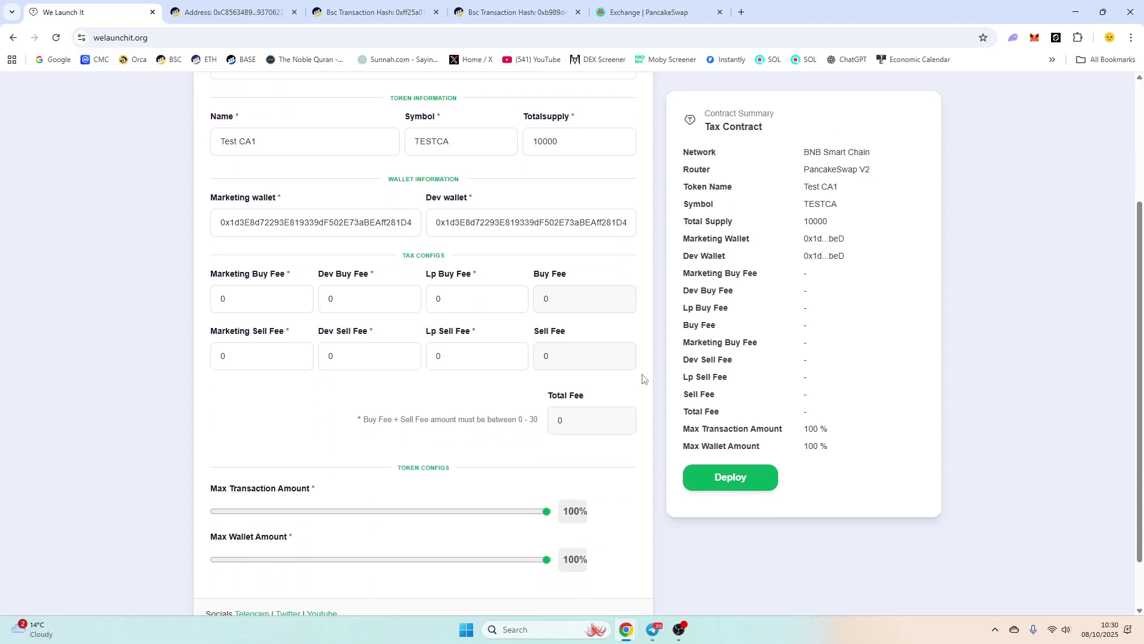
scroll(644, 379, up, 2)
Go to PancakeSwap's Farm / Liquidity page and start a V2 pool with the default BNB + CAKE pair
click(660, 10)
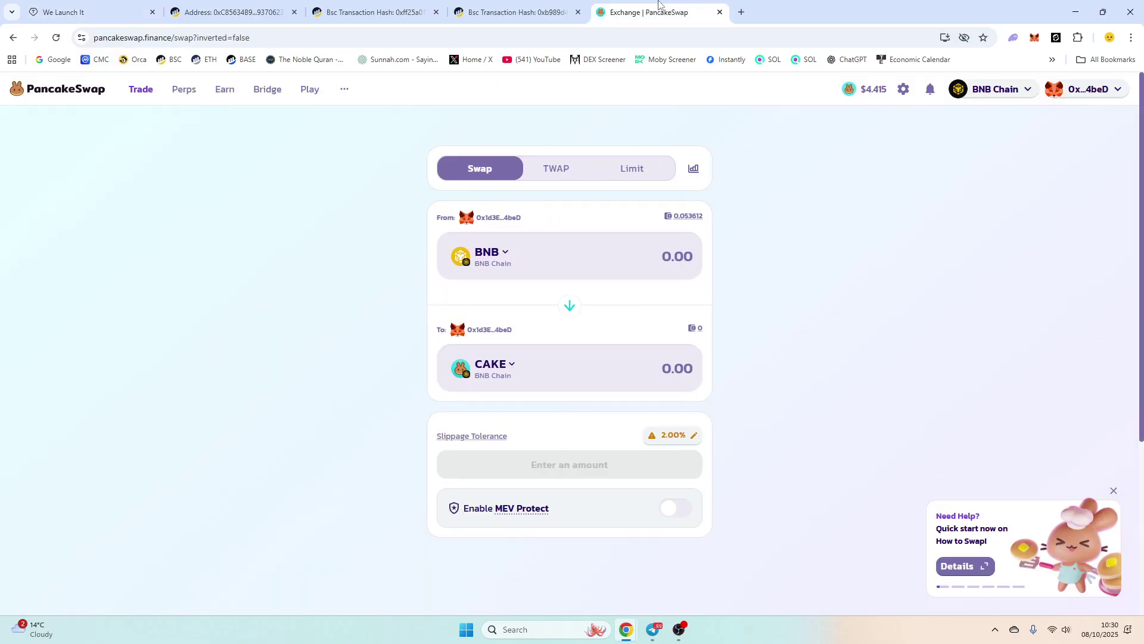
mouse_move(233, 102)
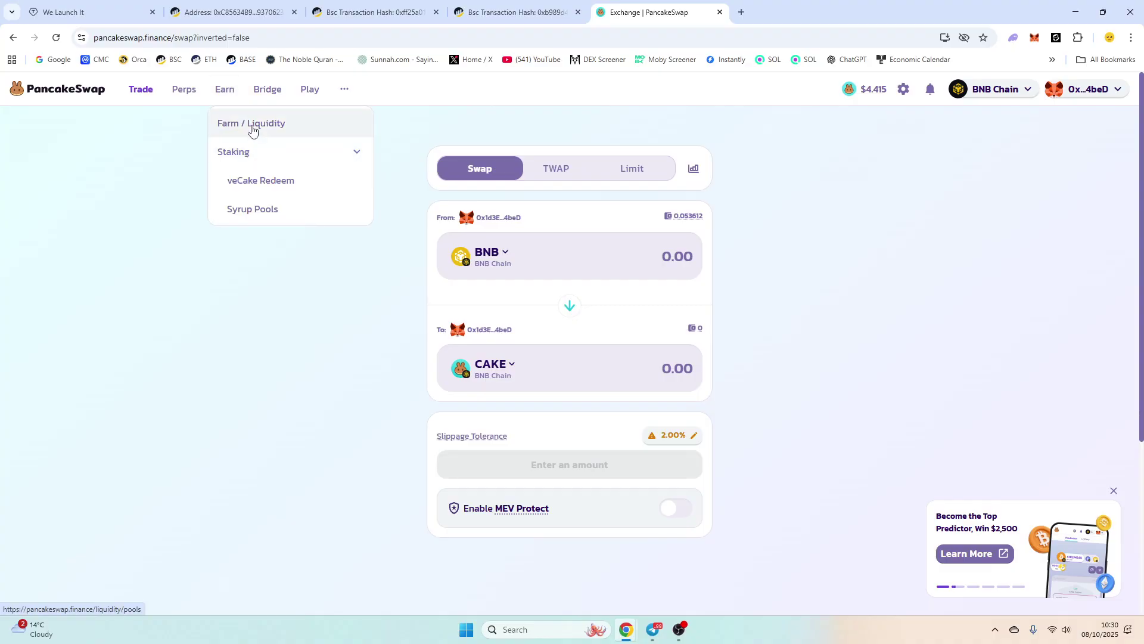
click(255, 123)
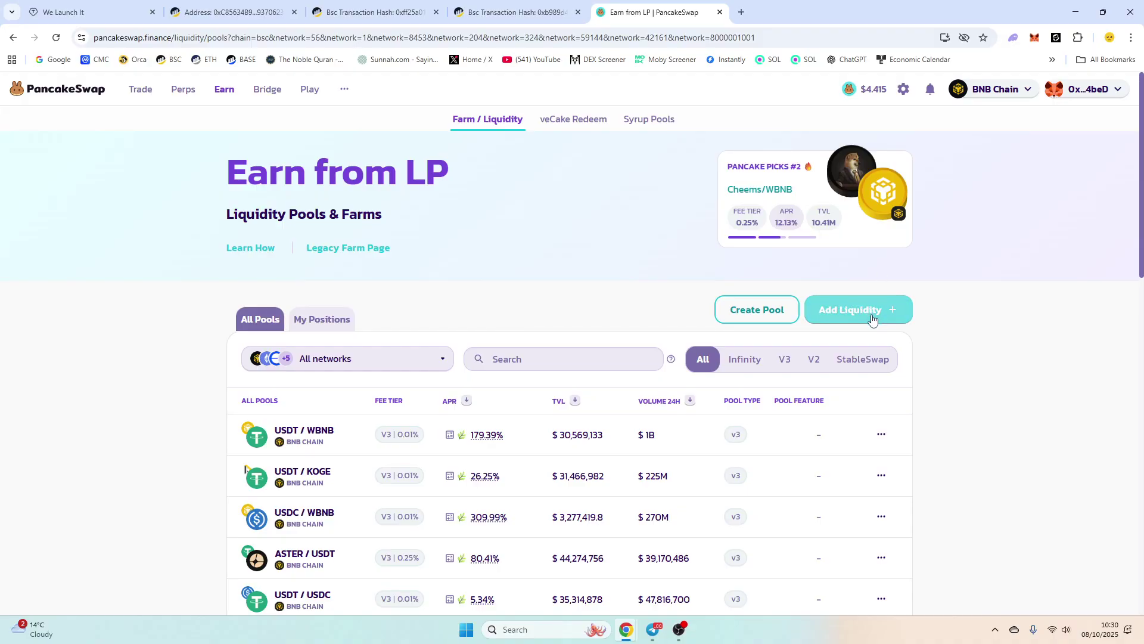
click(733, 310)
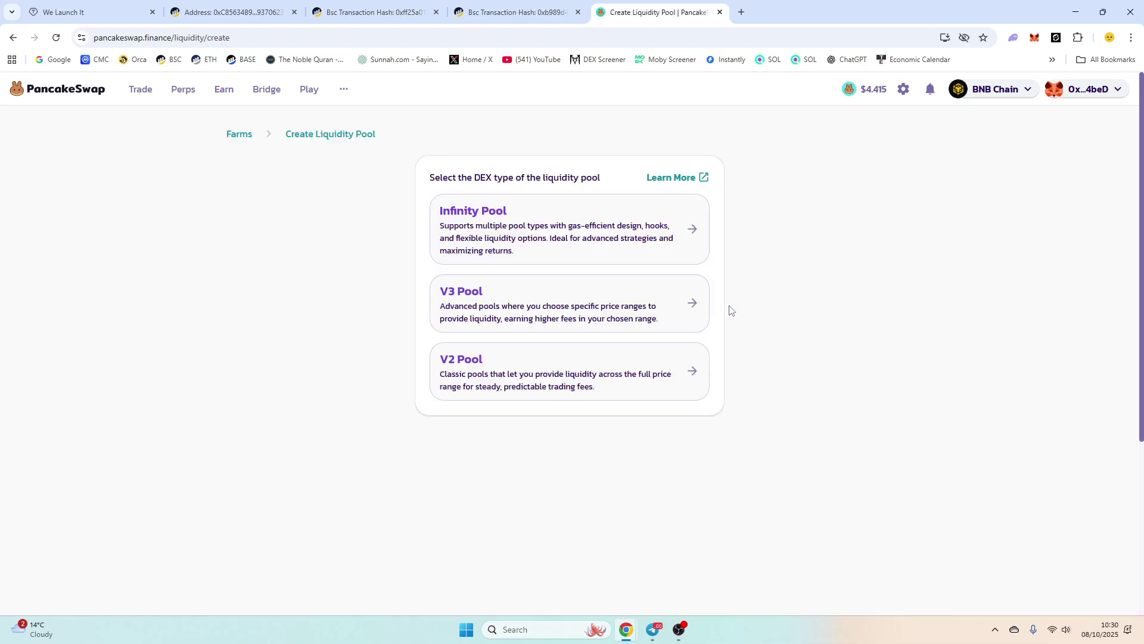
click(569, 370)
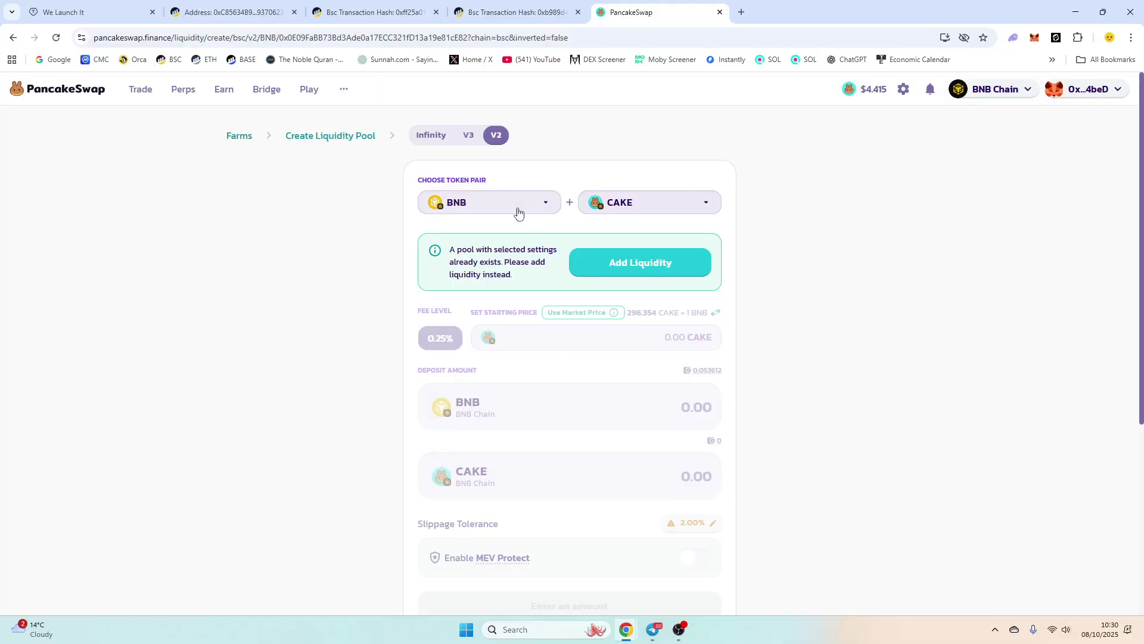
Import TESTCA by its pasted contract address as the first token and pair it with BNB
key(ctrl+v)
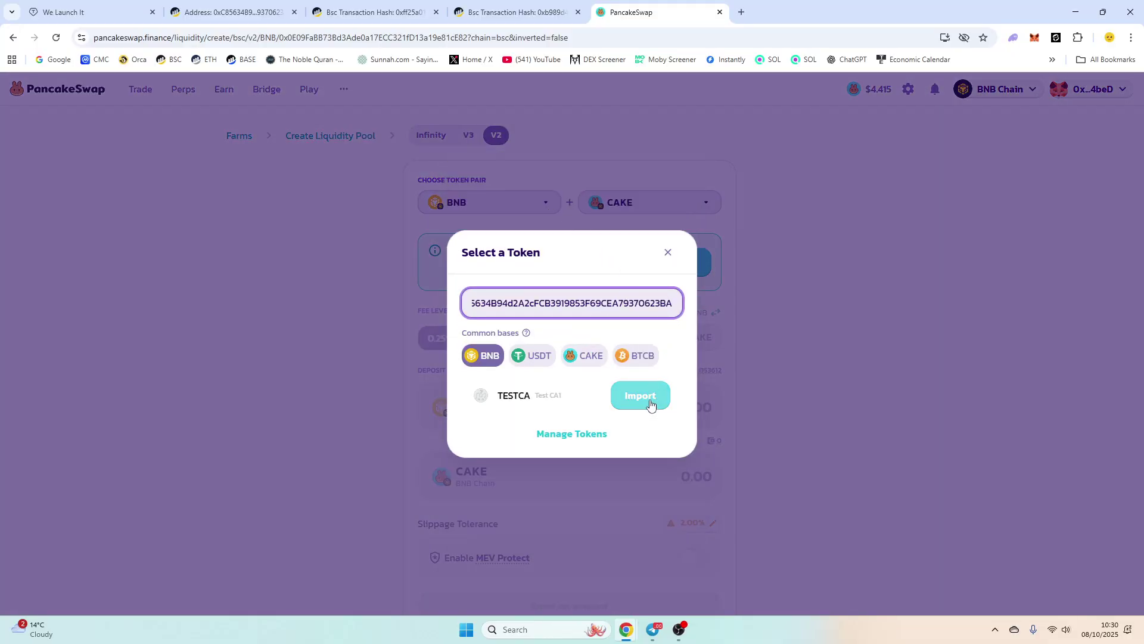
click(648, 398)
click(511, 472)
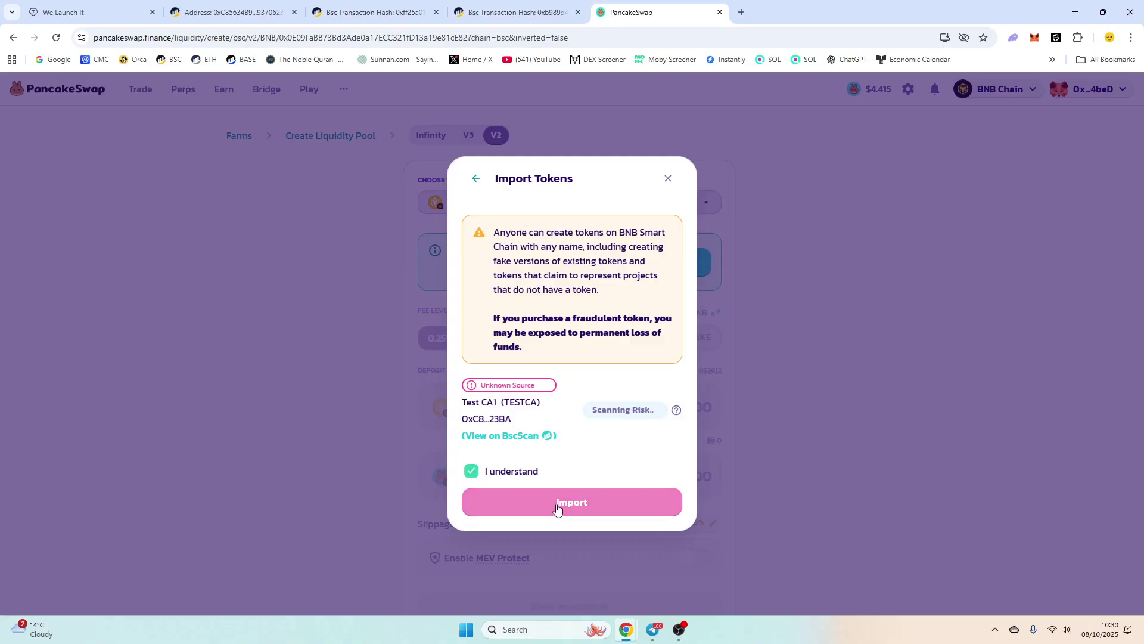
click(556, 506)
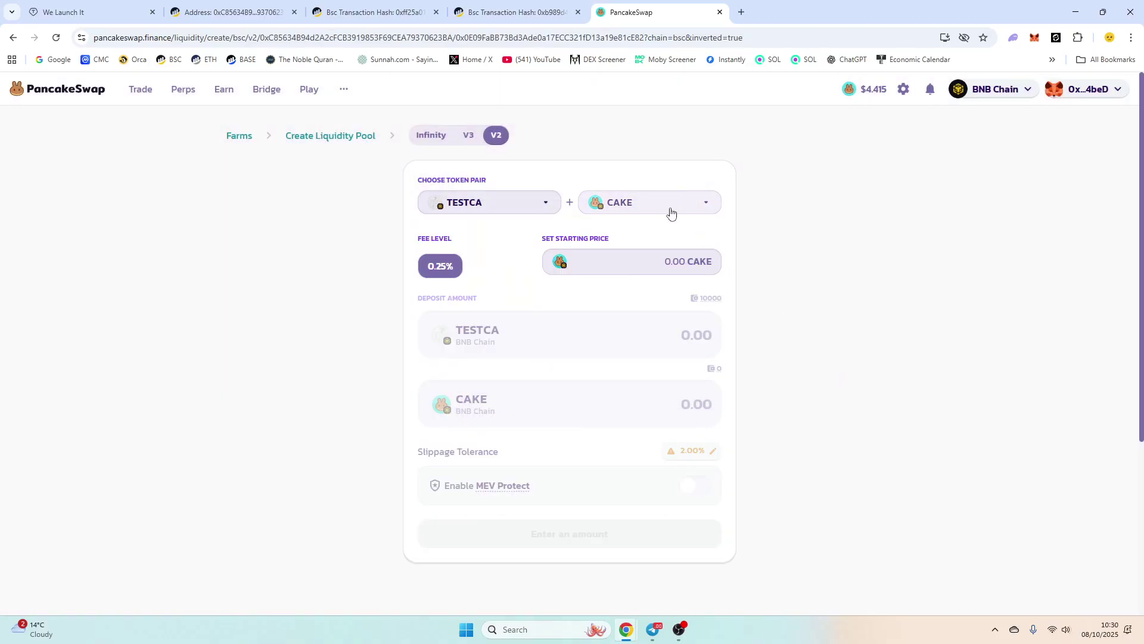
click(670, 210)
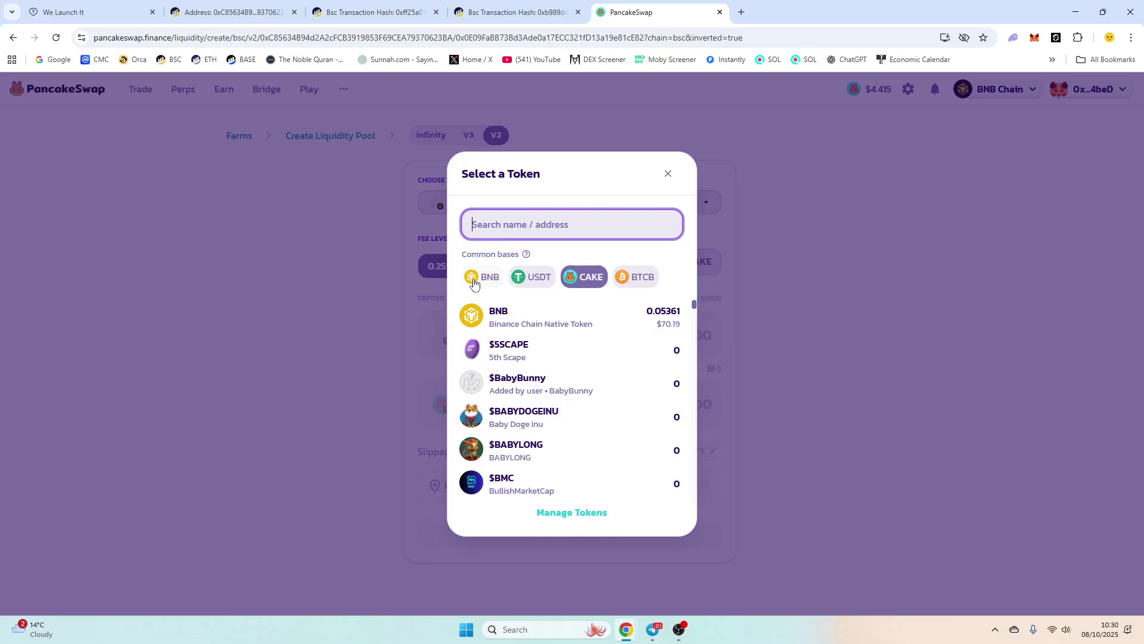
click(474, 283)
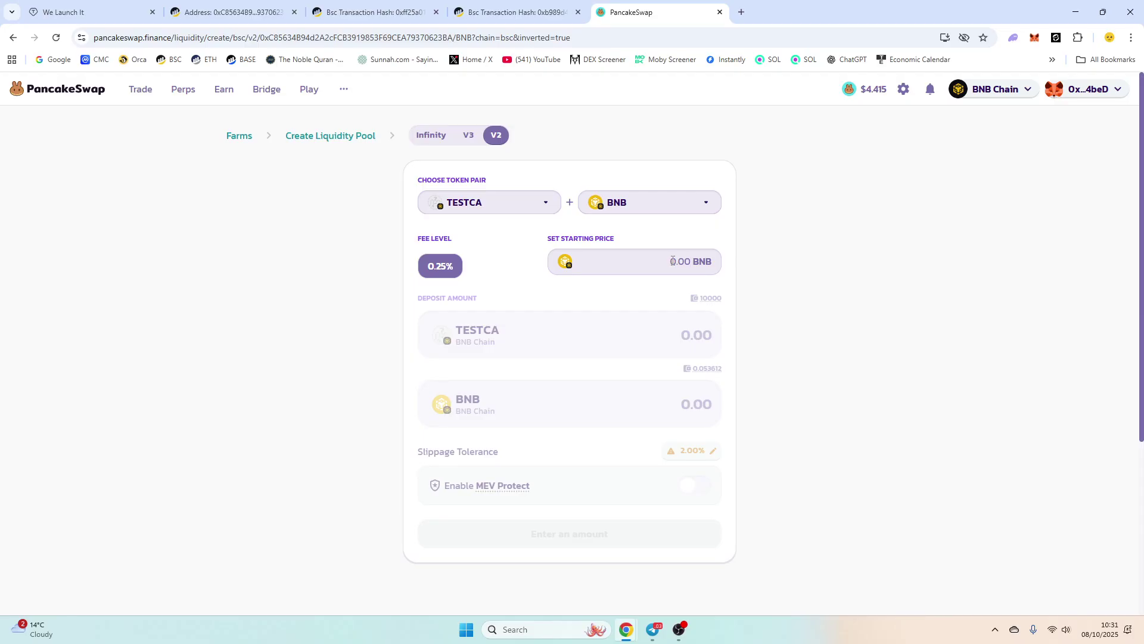
Enter a 0.00001 starting price and 0.01 BNB, then set the TESTCA deposit to 5000
text(0.0000)
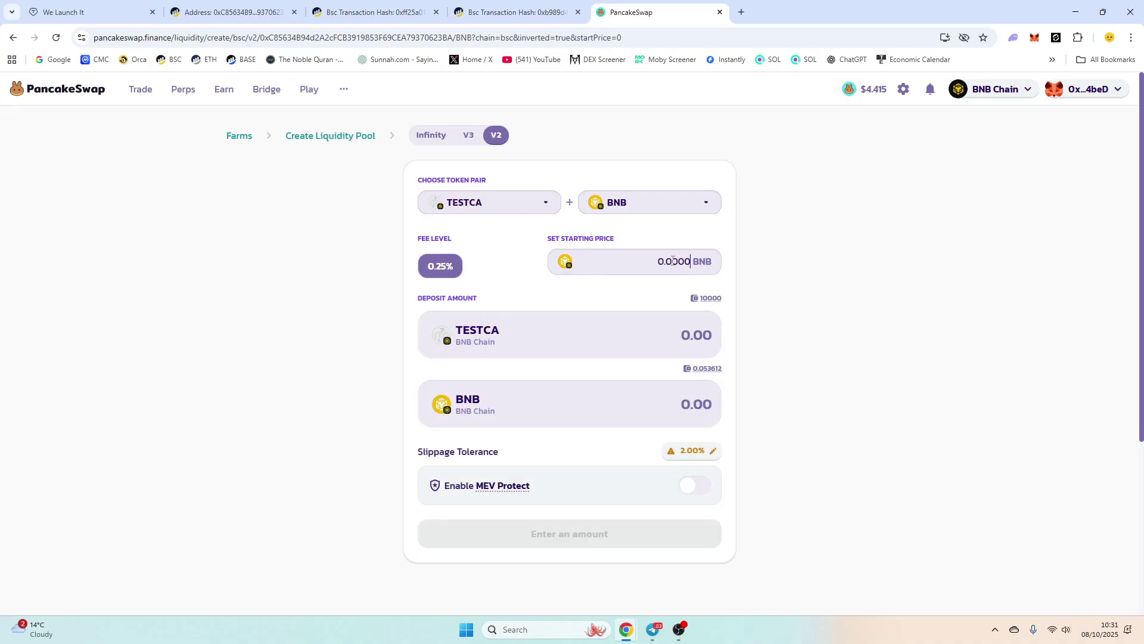
text(1)
click(698, 407)
text(0)
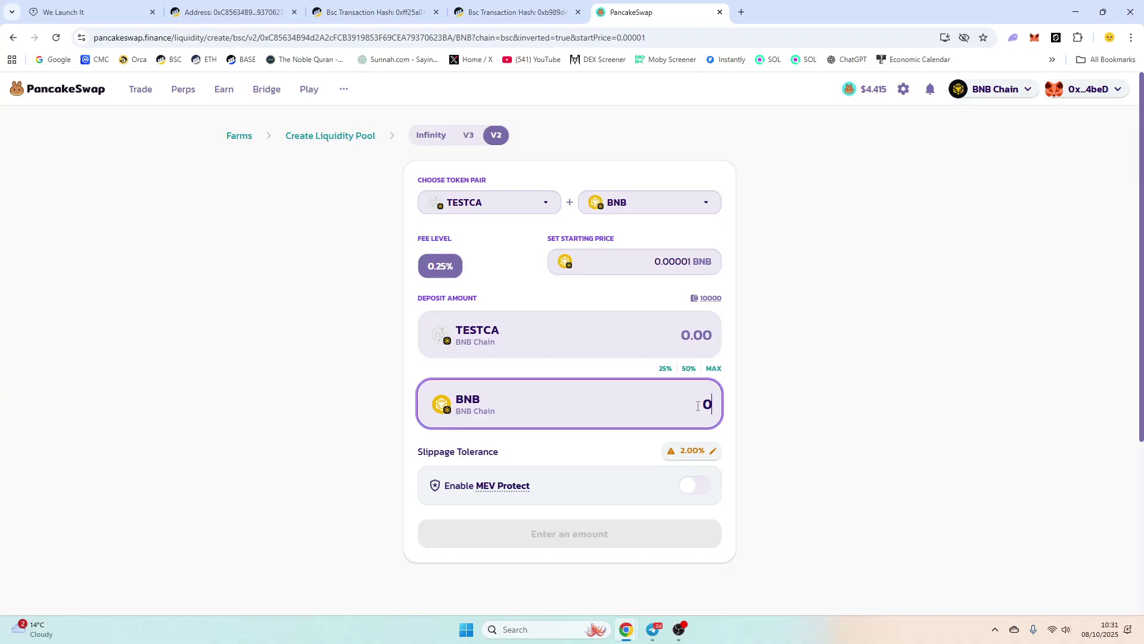
text(.01)
click(882, 386)
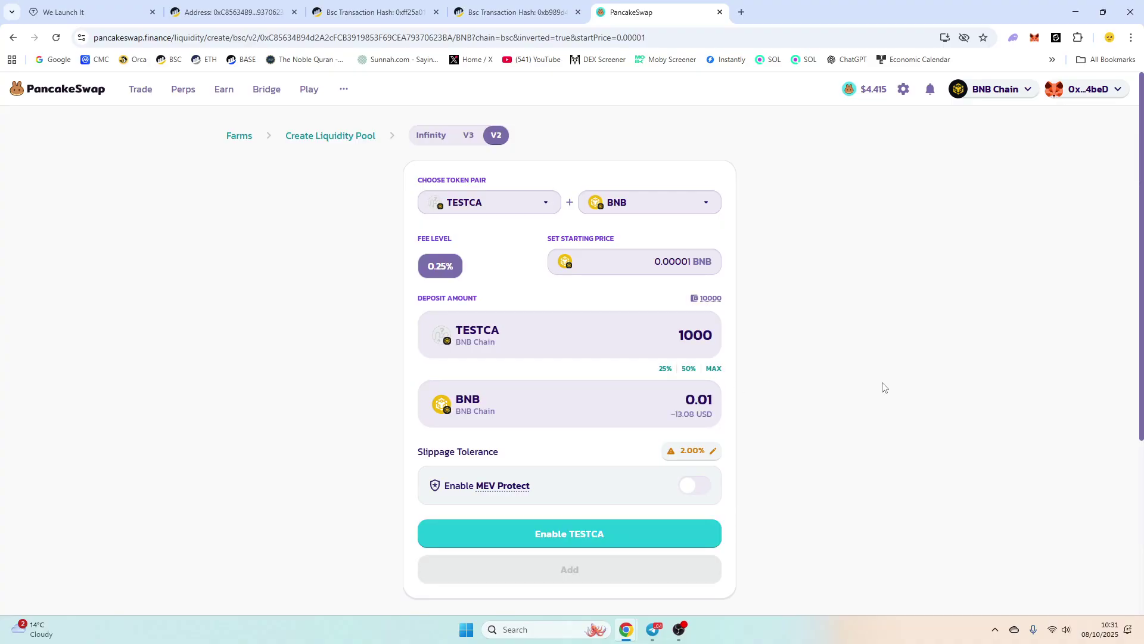
click(712, 298)
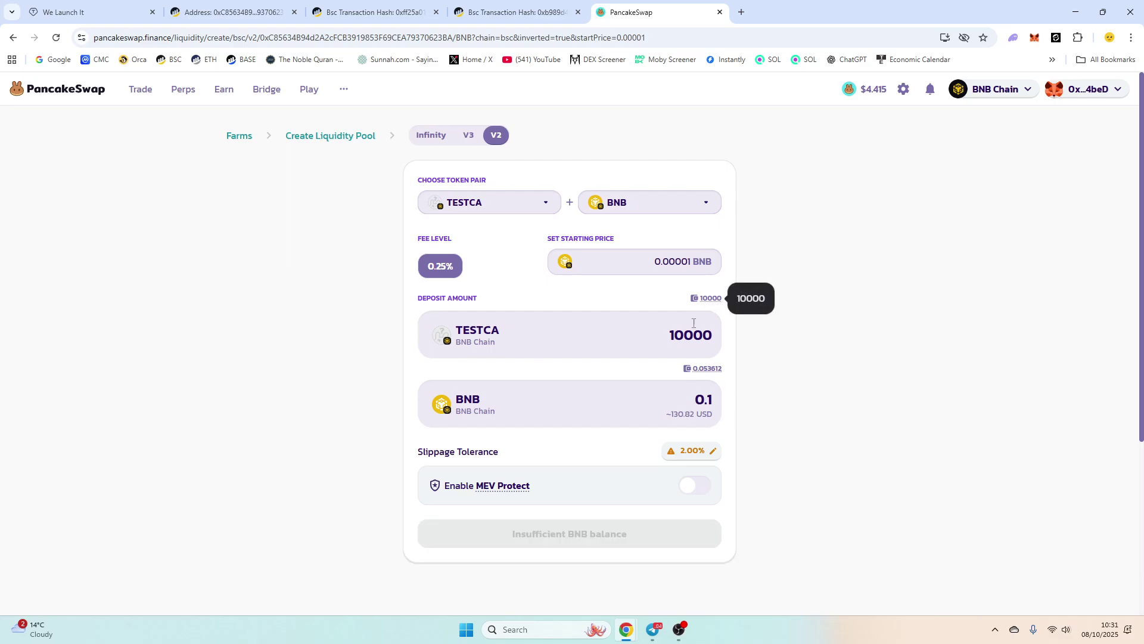
drag(686, 335, 671, 335)
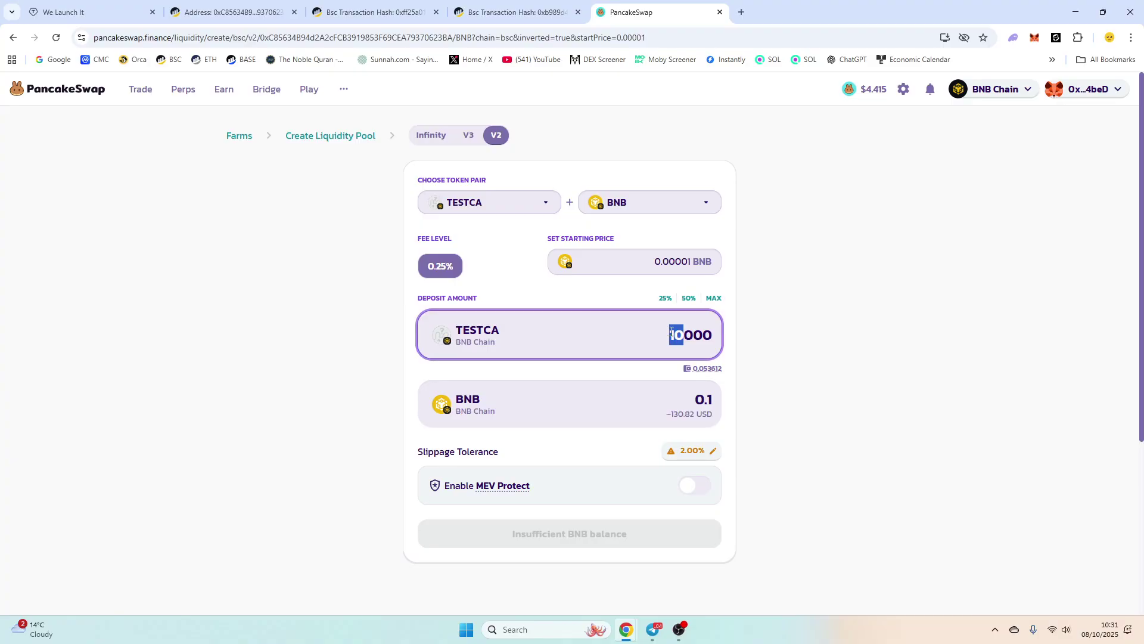
text(5)
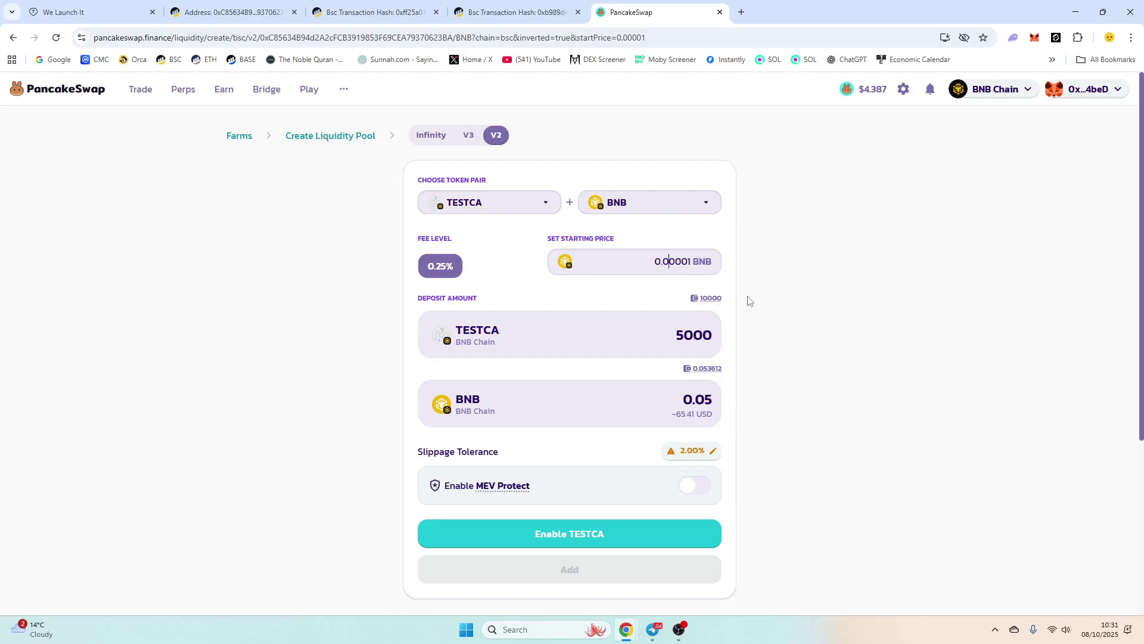
Correct the starting price to 0.000005 BNB, making the matching BNB deposit 0.025
key(BackSpace)
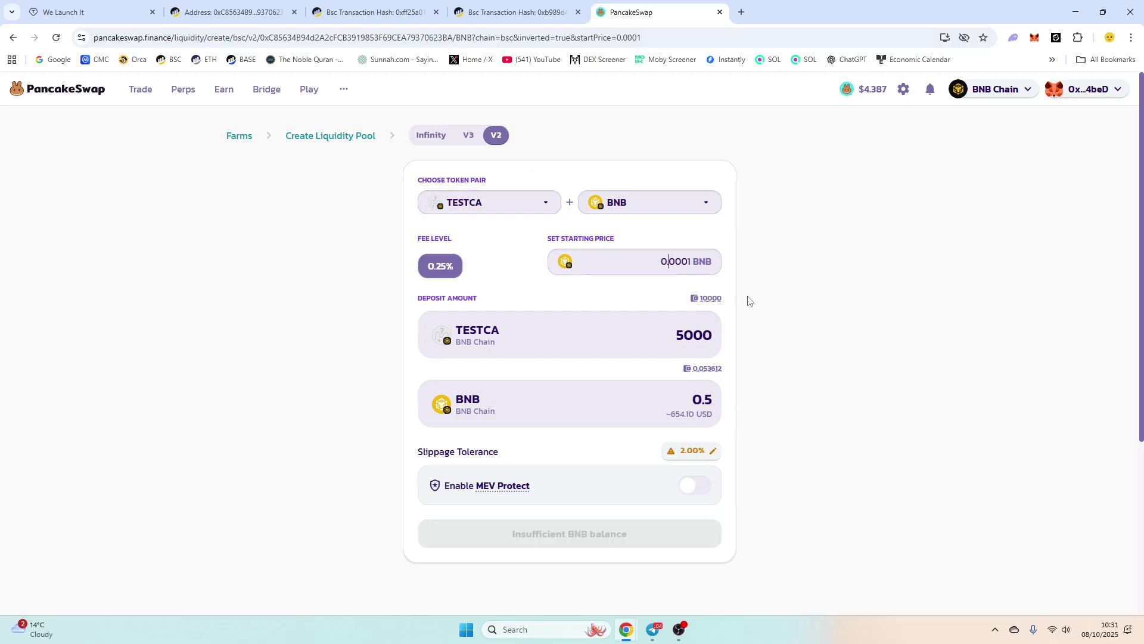
text(00)
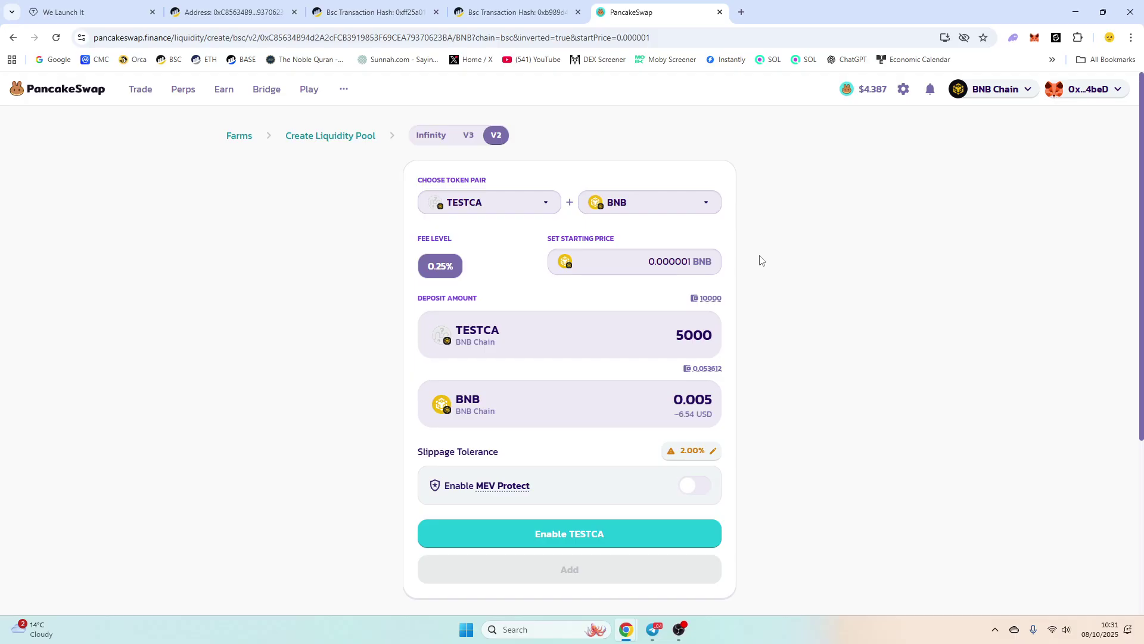
key(BackSpace)
text(2)
key(Delete)
text(5)
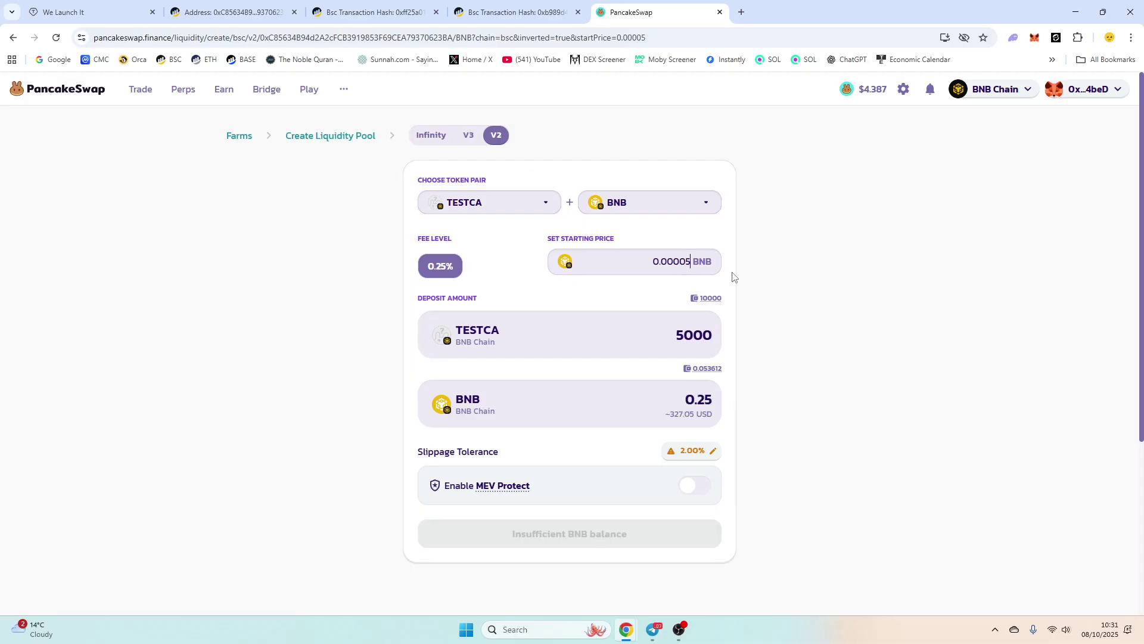
key(BackSpace)
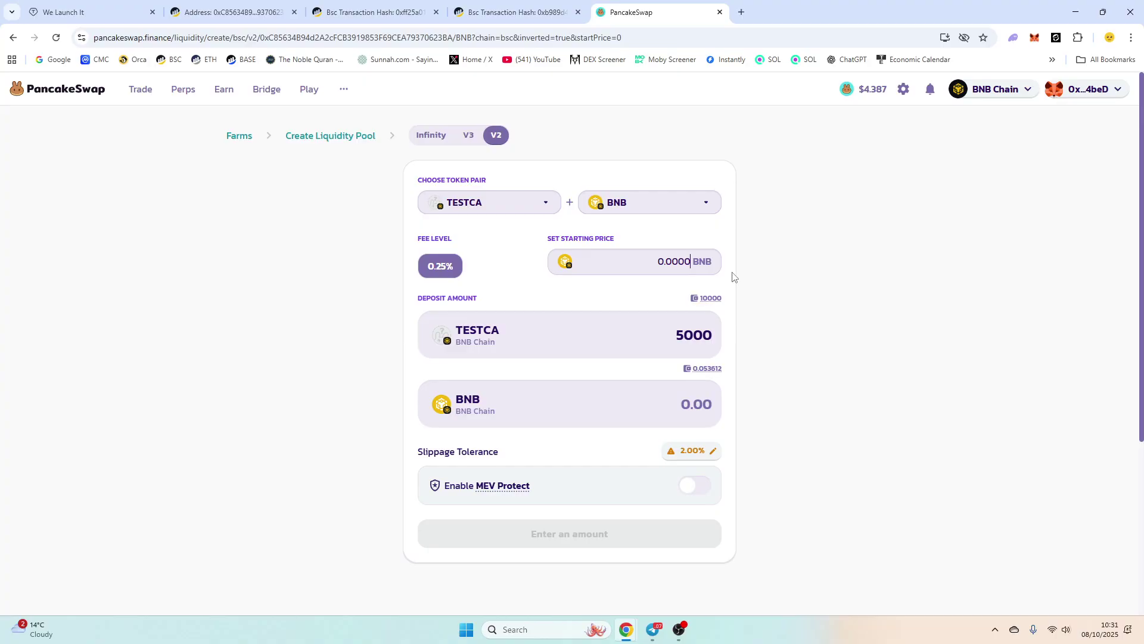
text(05)
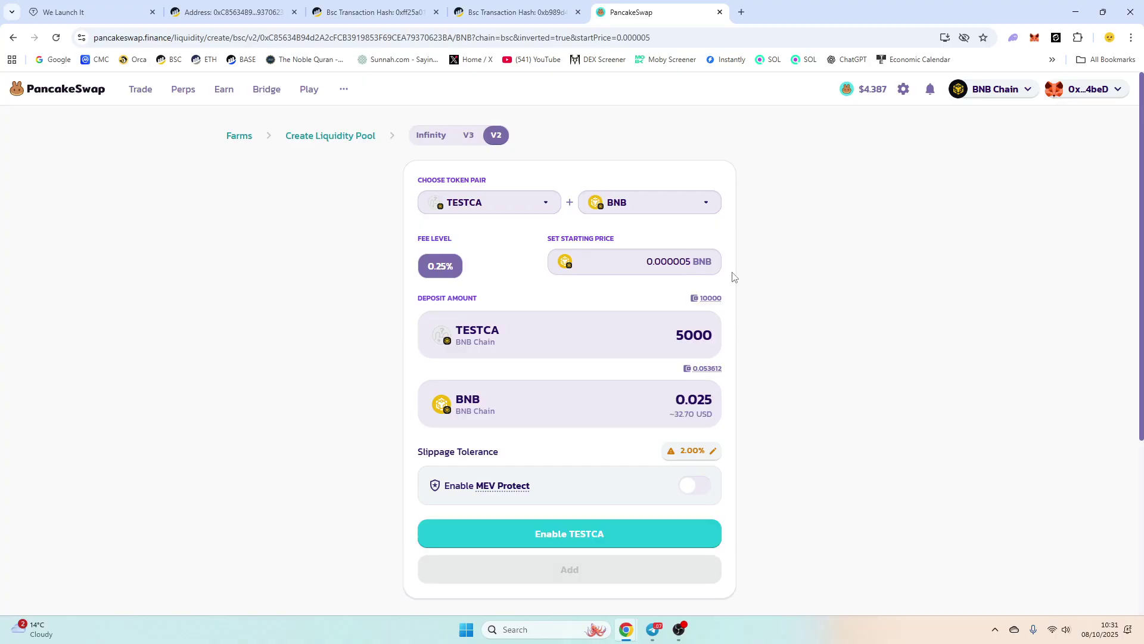
Approve TESTCA for the pool and confirm the approval in MetaMask
click(638, 541)
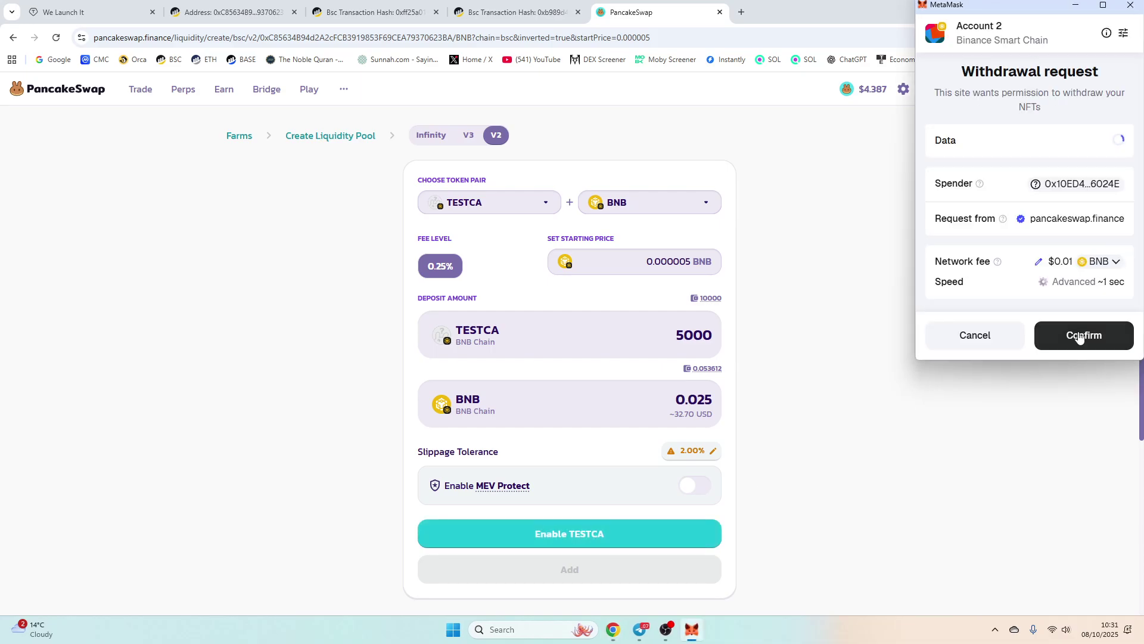
click(1082, 335)
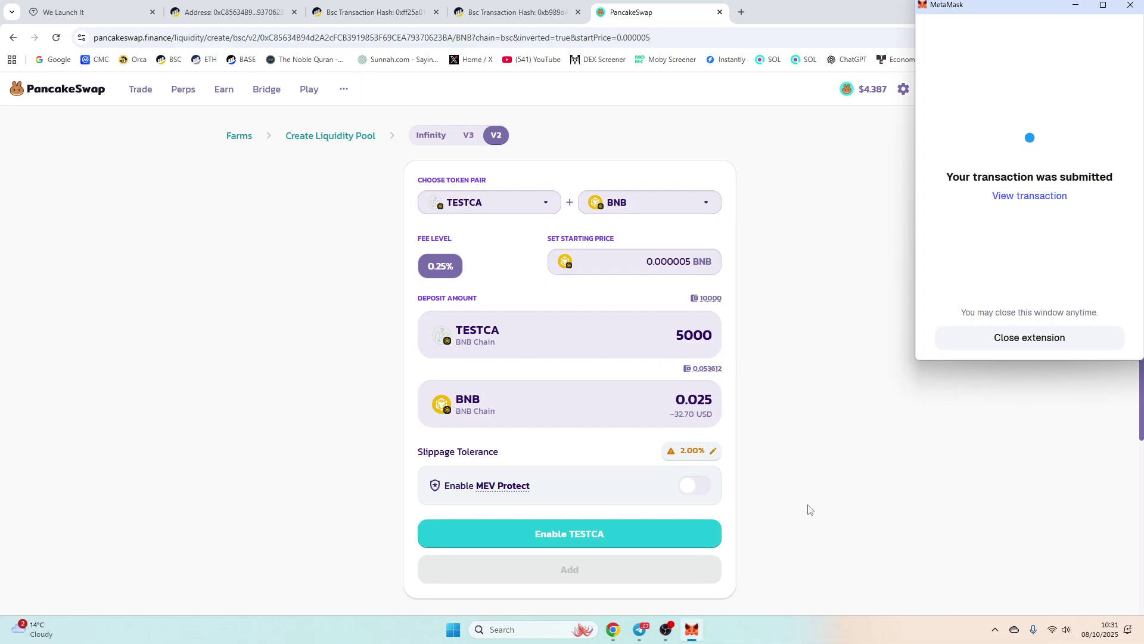
click(1073, 338)
Create the TESTCA/BNB V2 pool with 5000 TESTCA and 0.025 BNB, confirming in MetaMask
click(682, 540)
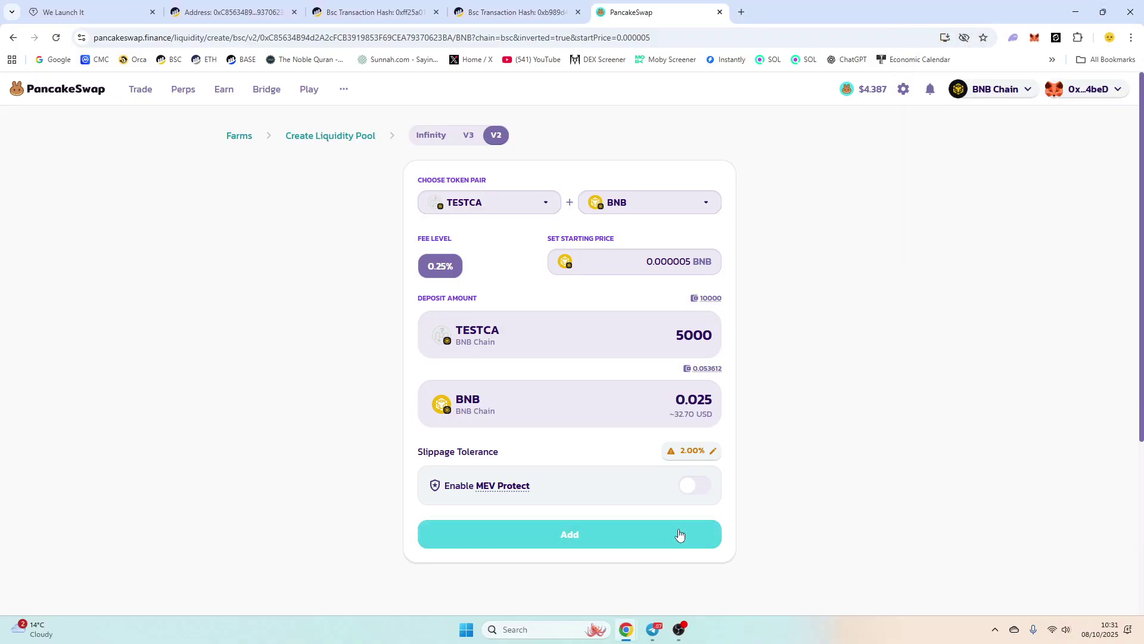
click(477, 456)
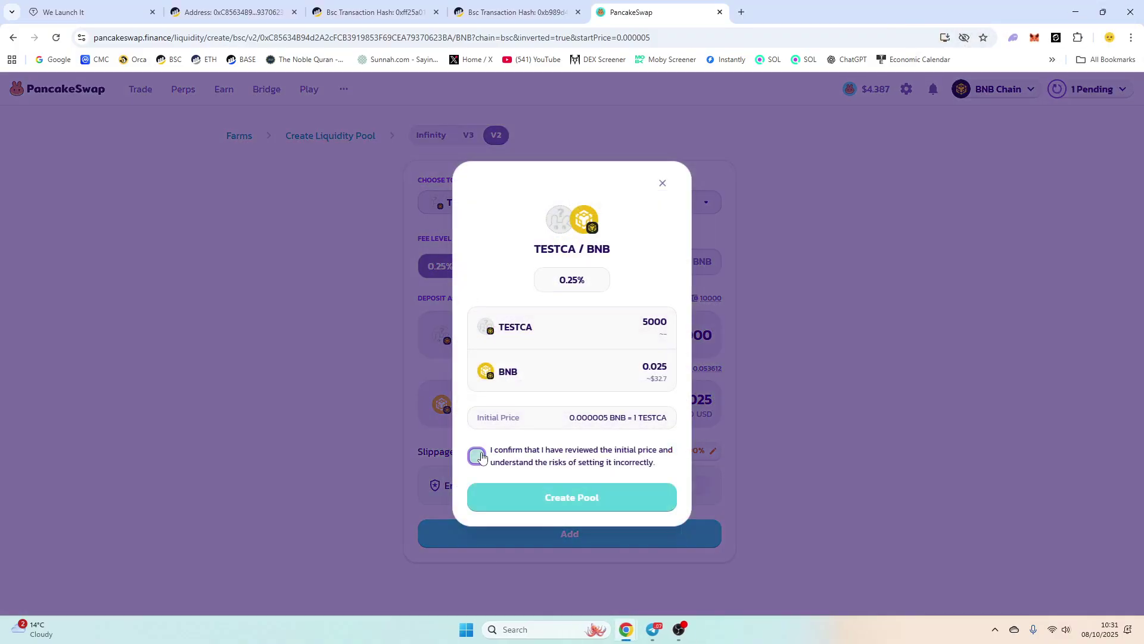
click(550, 507)
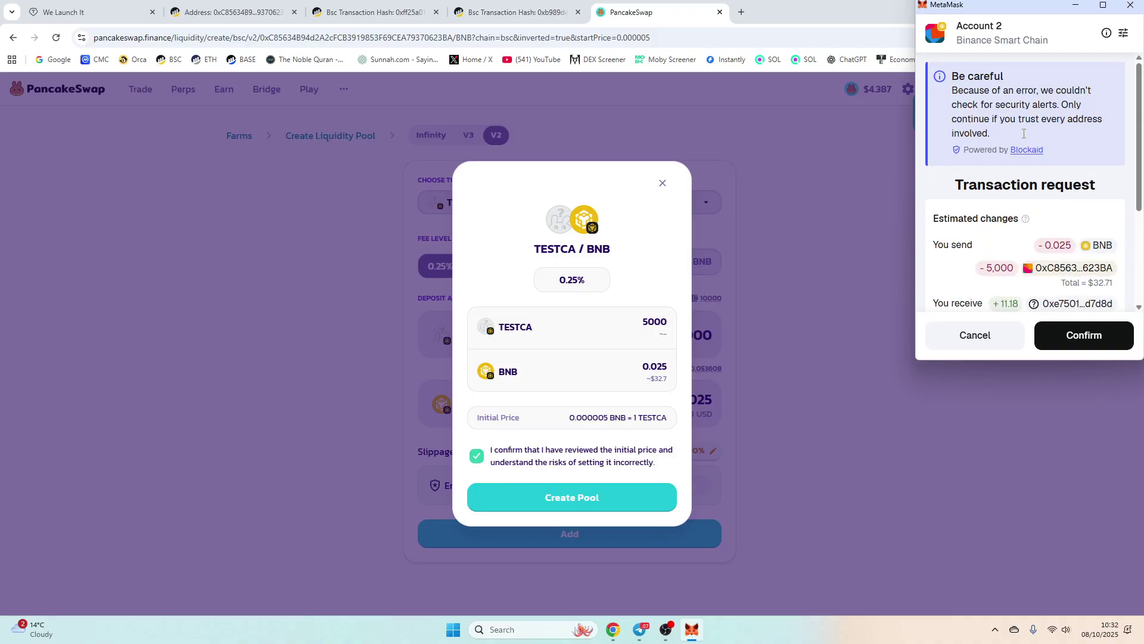
scroll(1038, 110, down, 1)
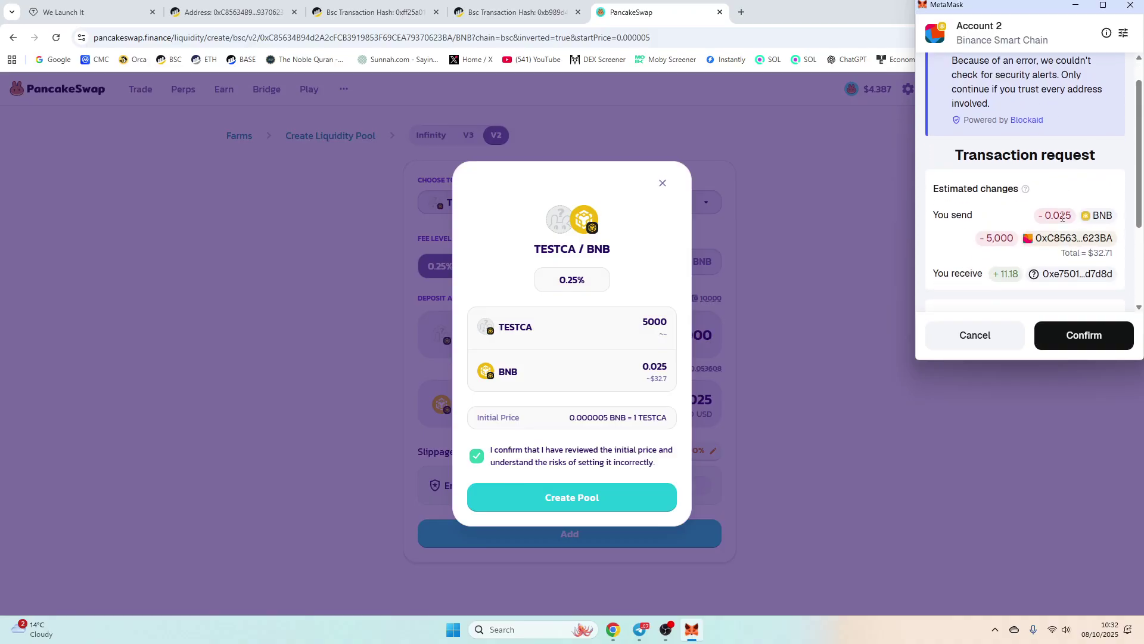
click(1089, 343)
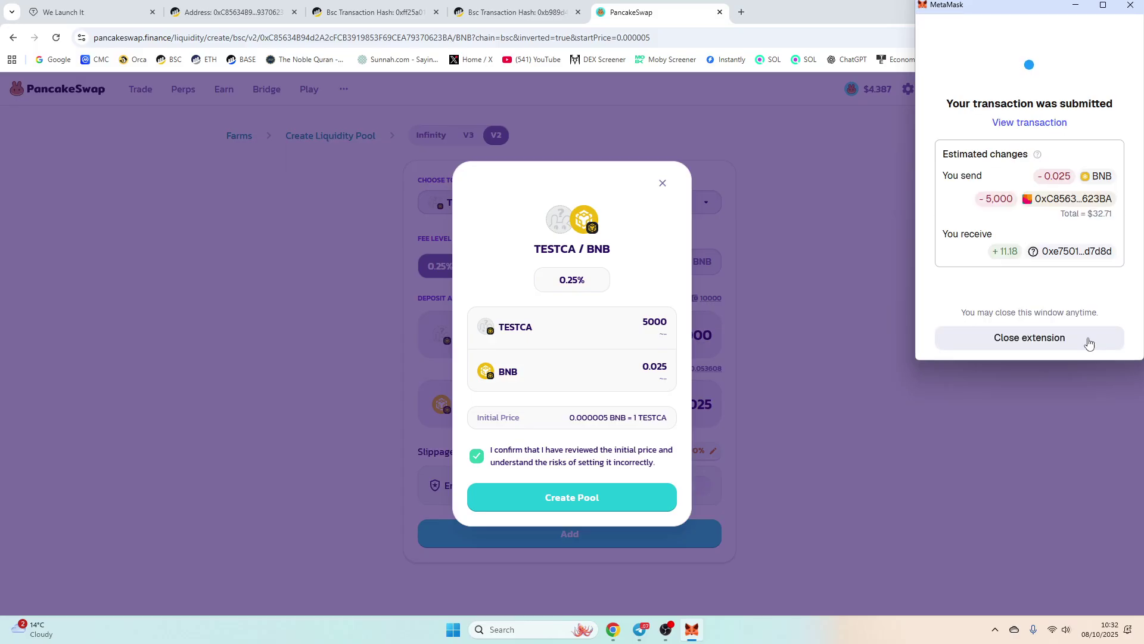
click(1088, 337)
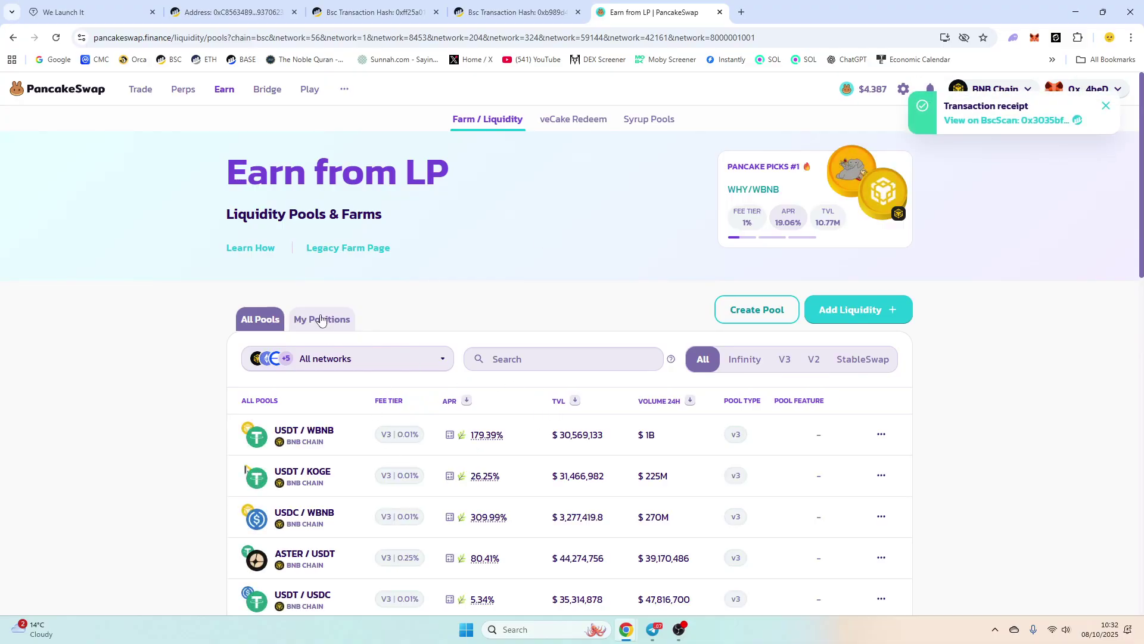
Show My Positions and scroll through the two ASTER / Kader LP positions
click(322, 319)
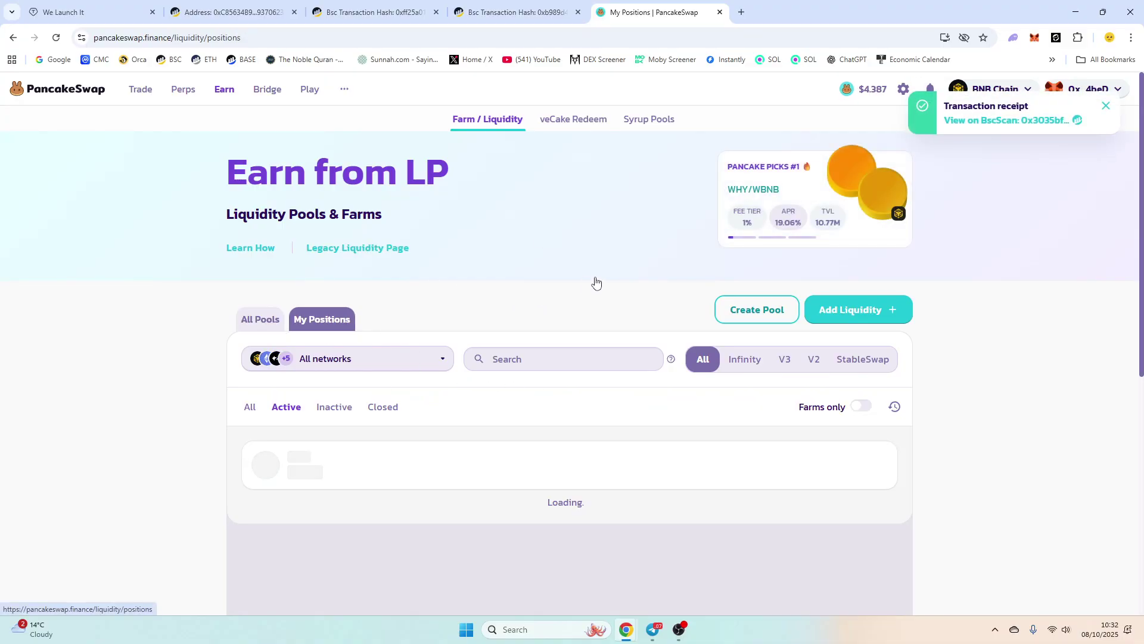
scroll(595, 284, down, 1)
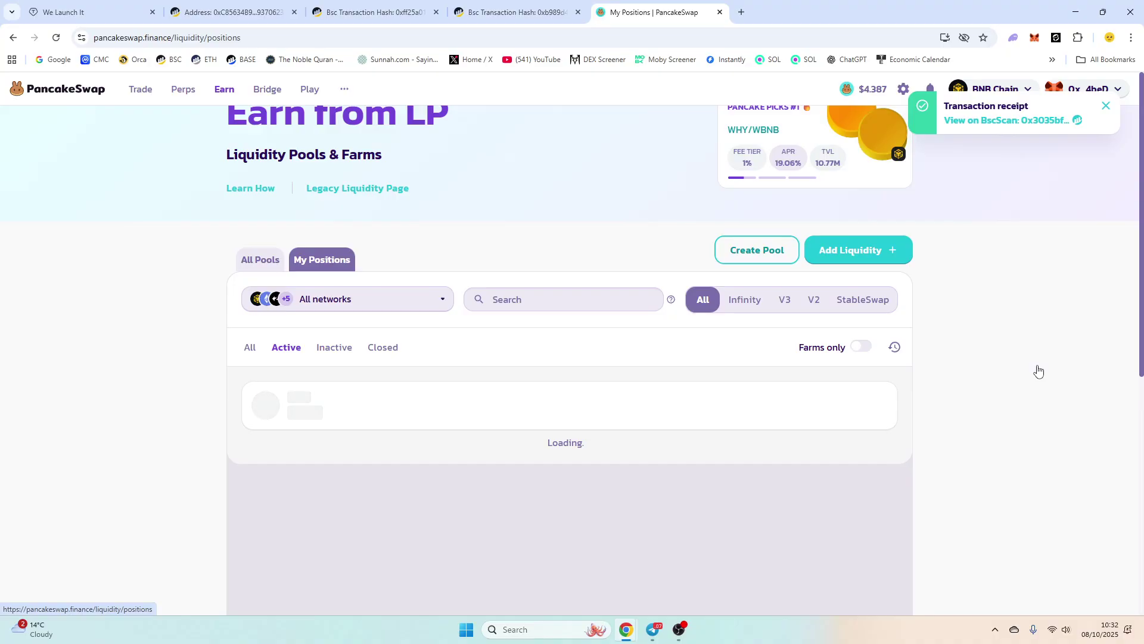
scroll(642, 360, down, 1)
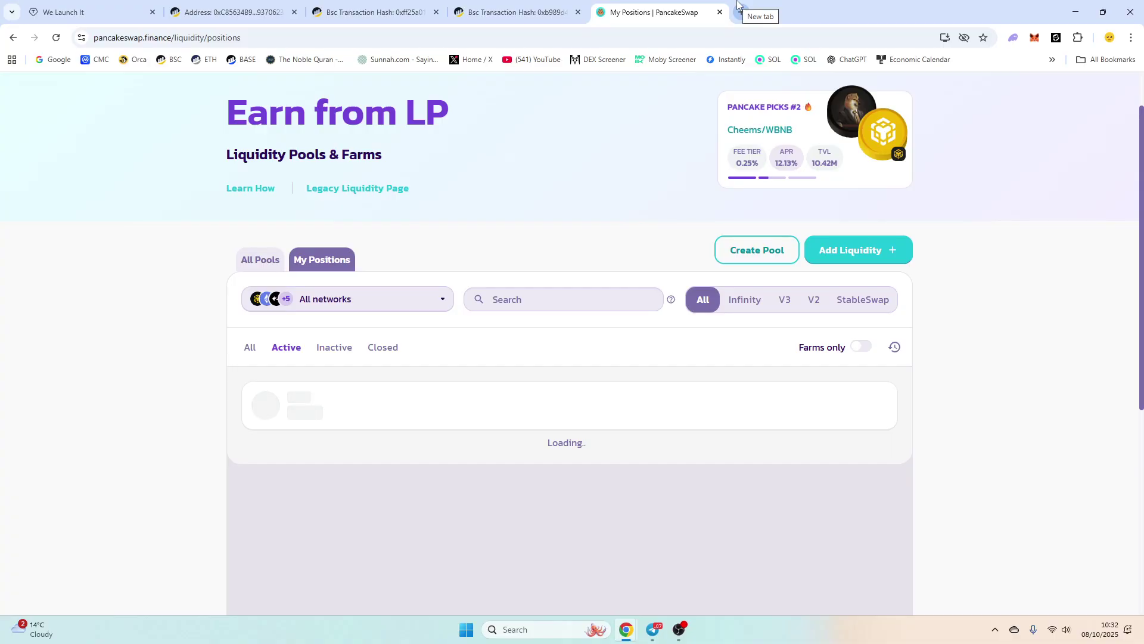
Open the DEX Screener bookmark in a new tab
right_click(593, 60)
click(622, 75)
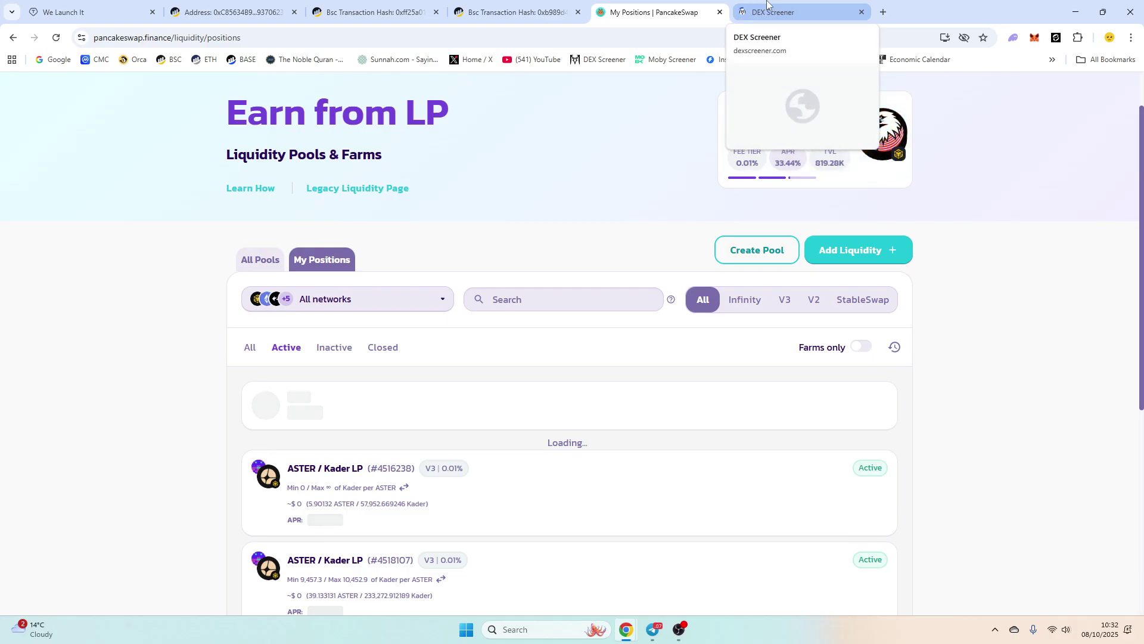
scroll(887, 162, up, 1)
scroll(870, 408, down, 5)
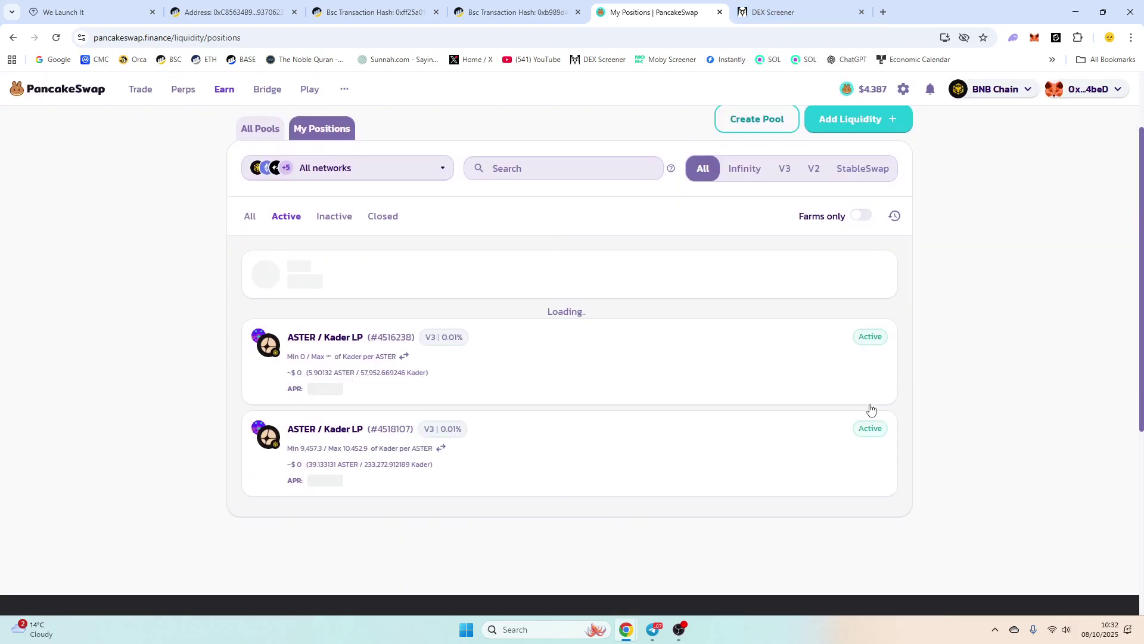
Search DEX Screener for the token contract address, then return to the PancakeSwap positions list
click(787, 12)
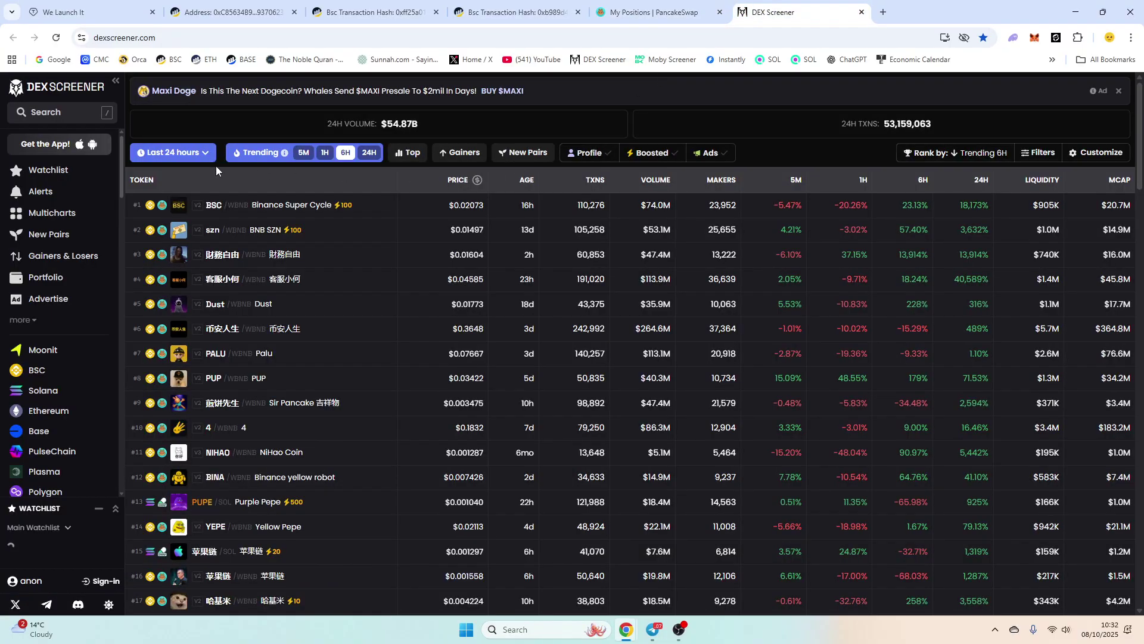
click(95, 112)
text(0xC85634B94d2A2cFCB3919853F69CEA79370623BA)
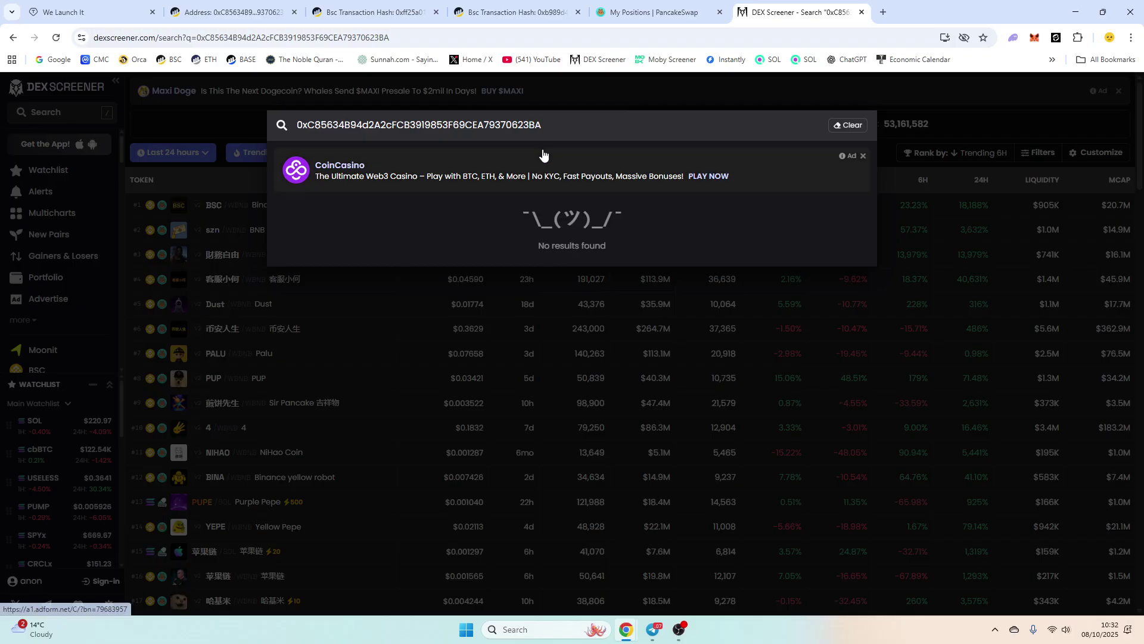
click(694, 11)
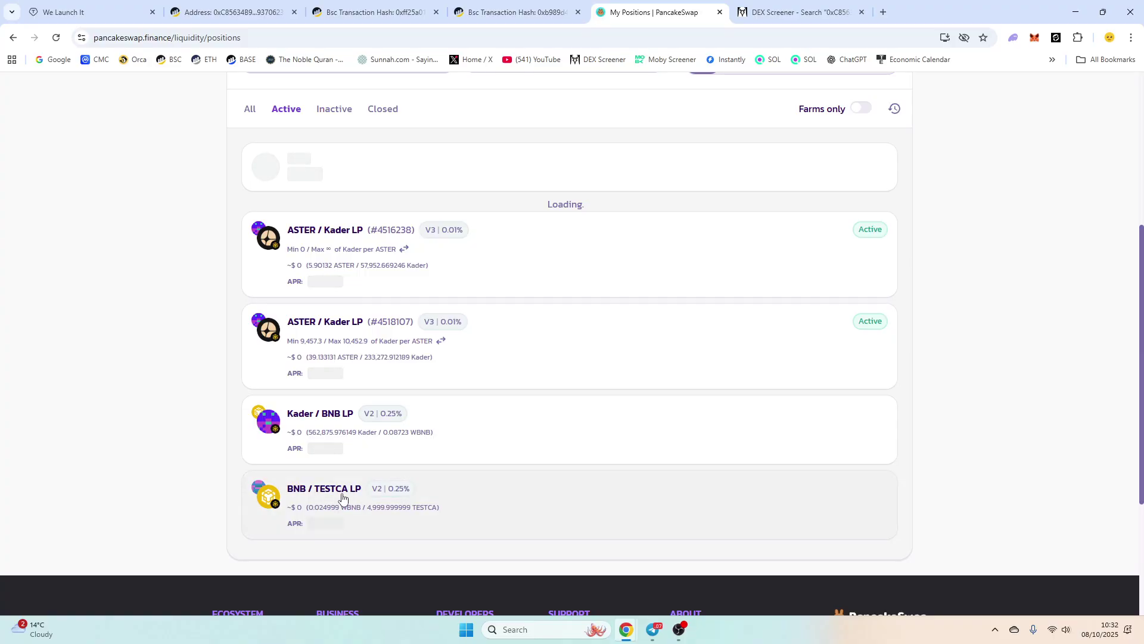
Set the WBNB-TESTCA removal form to 100% (0.02499 WBNB, 4,999 TESTCA), receiving WBNB
click(535, 521)
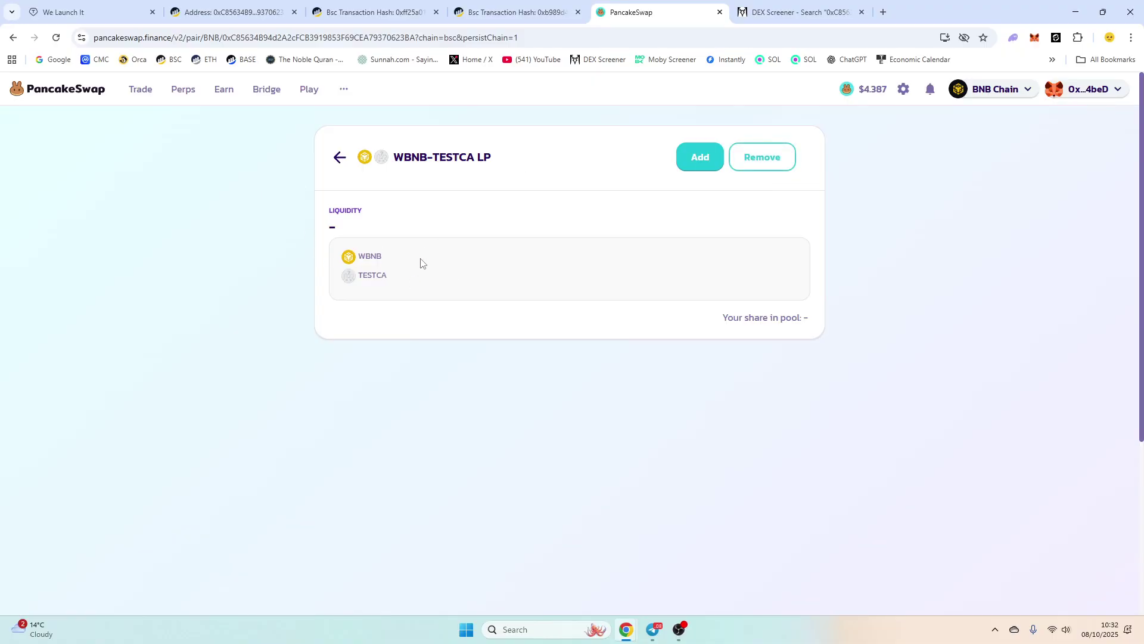
click(747, 159)
click(645, 325)
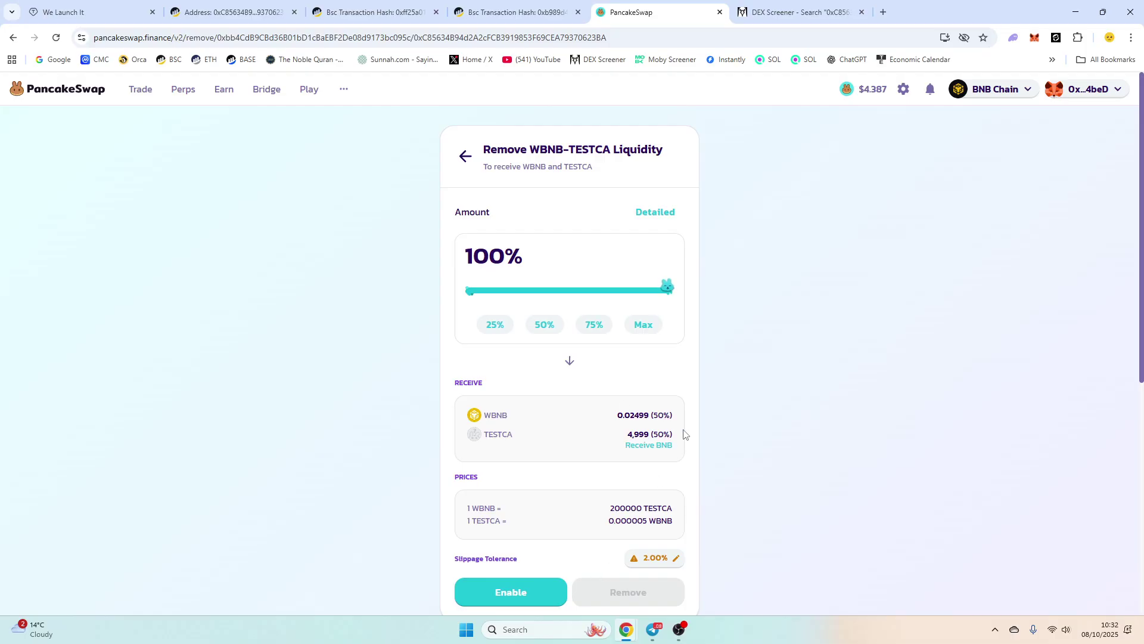
click(655, 447)
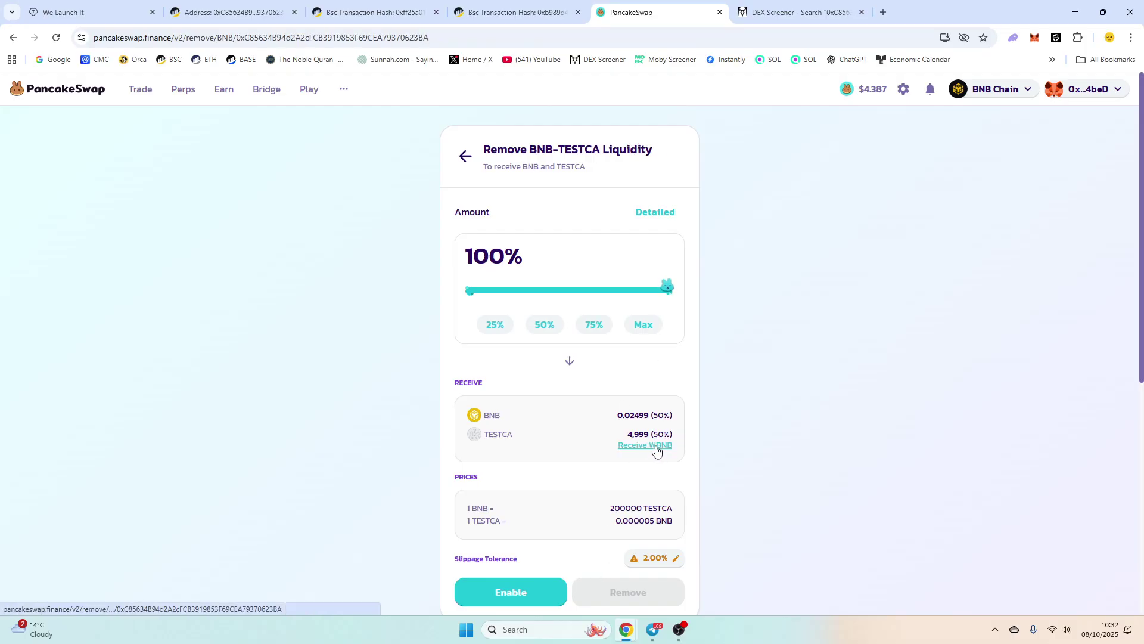
click(656, 447)
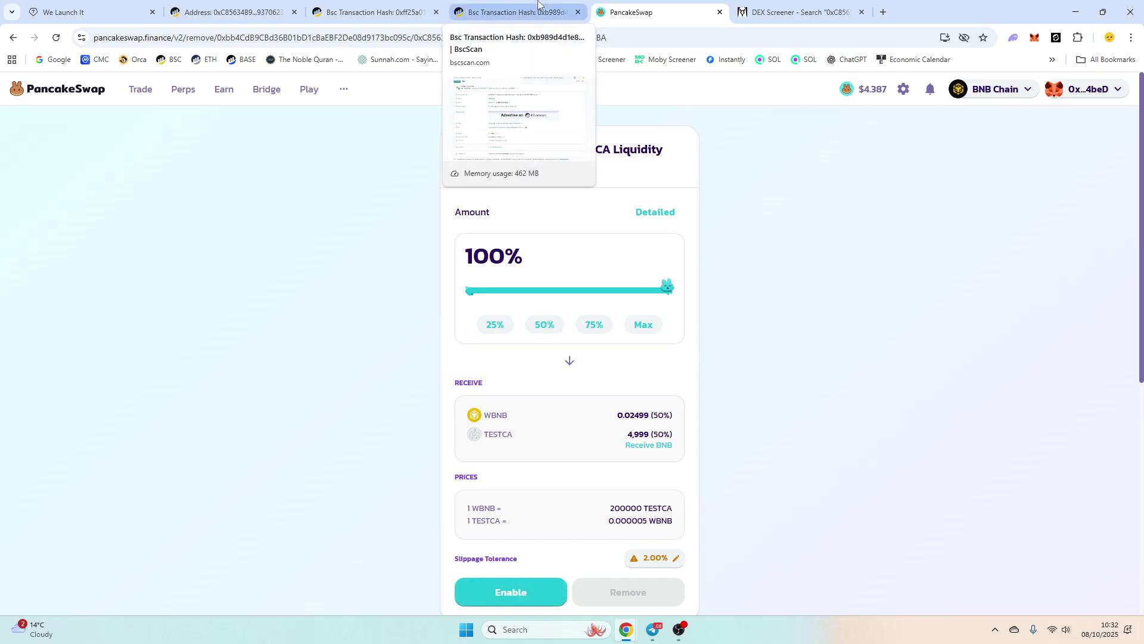
click(804, 7)
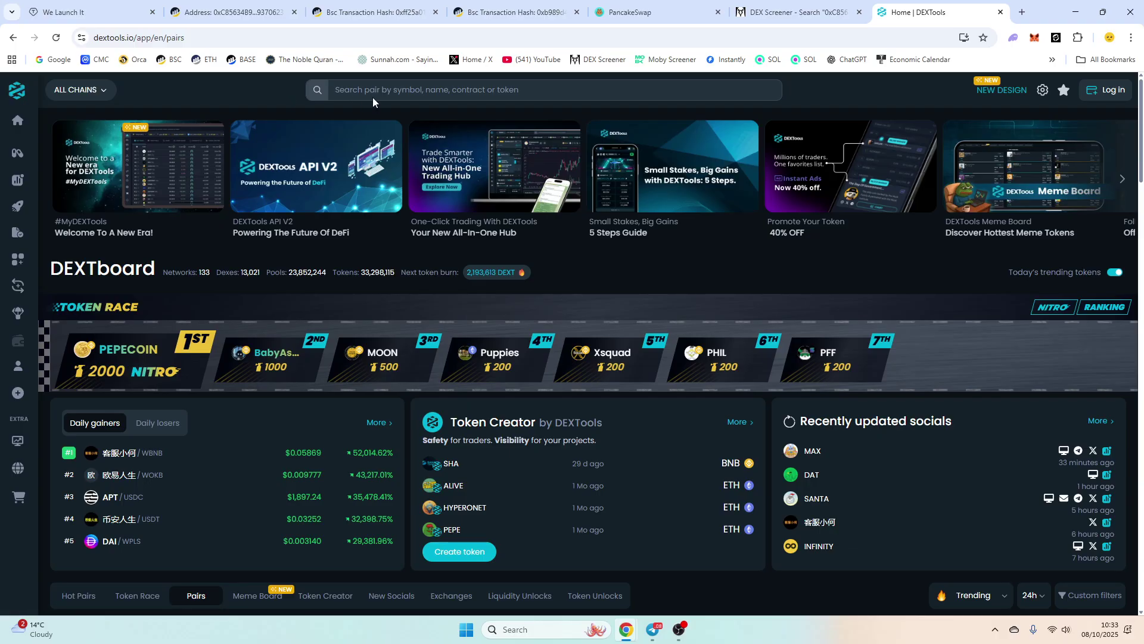
Find the contract address on DEXTools and open the TESTCA/WBNB pair showing $65.36 liquidity
click(375, 96)
text(0xC85634B94d2A2cFCB3919853F69CEA79370623BA)
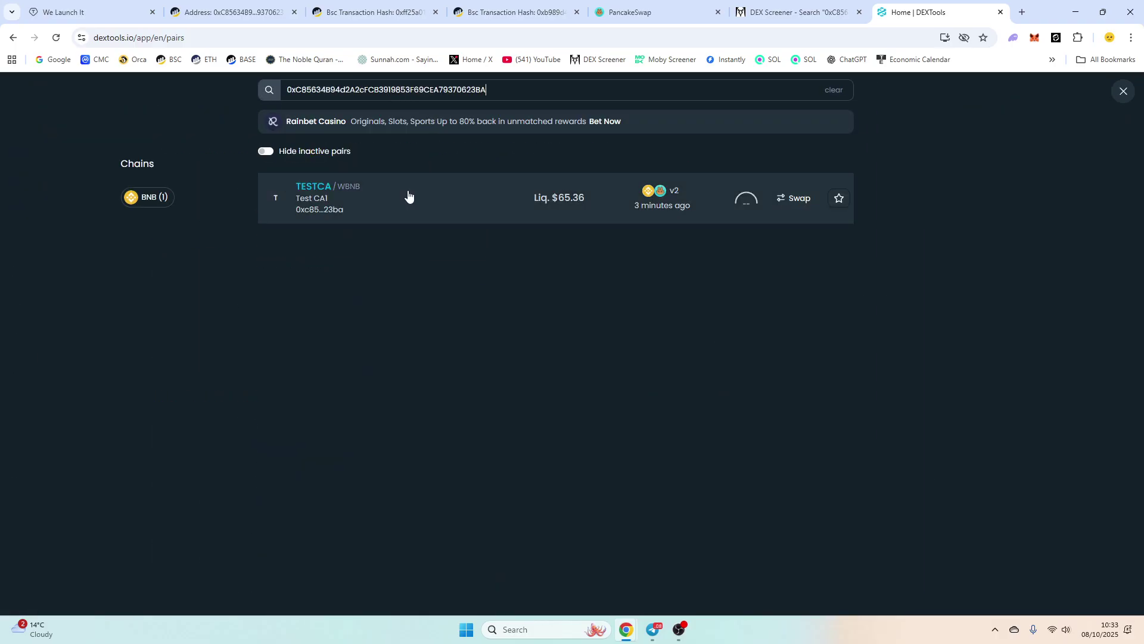
click(408, 192)
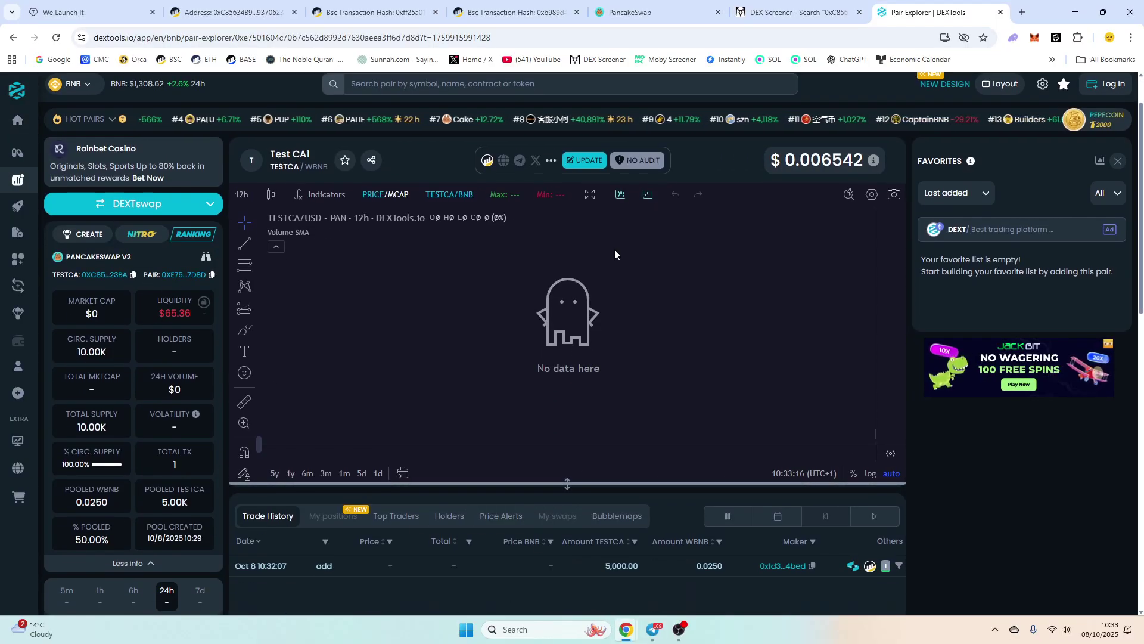
click(644, 11)
On the Swap page, select TESTCA by its pasted contract address
mouse_move(141, 92)
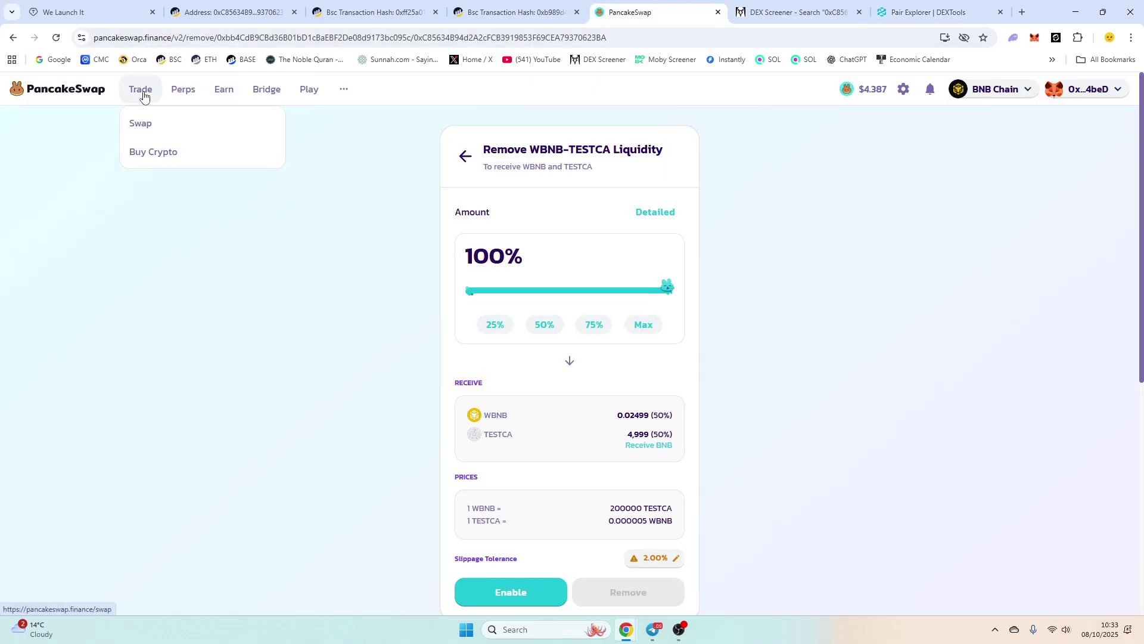
click(154, 127)
click(570, 306)
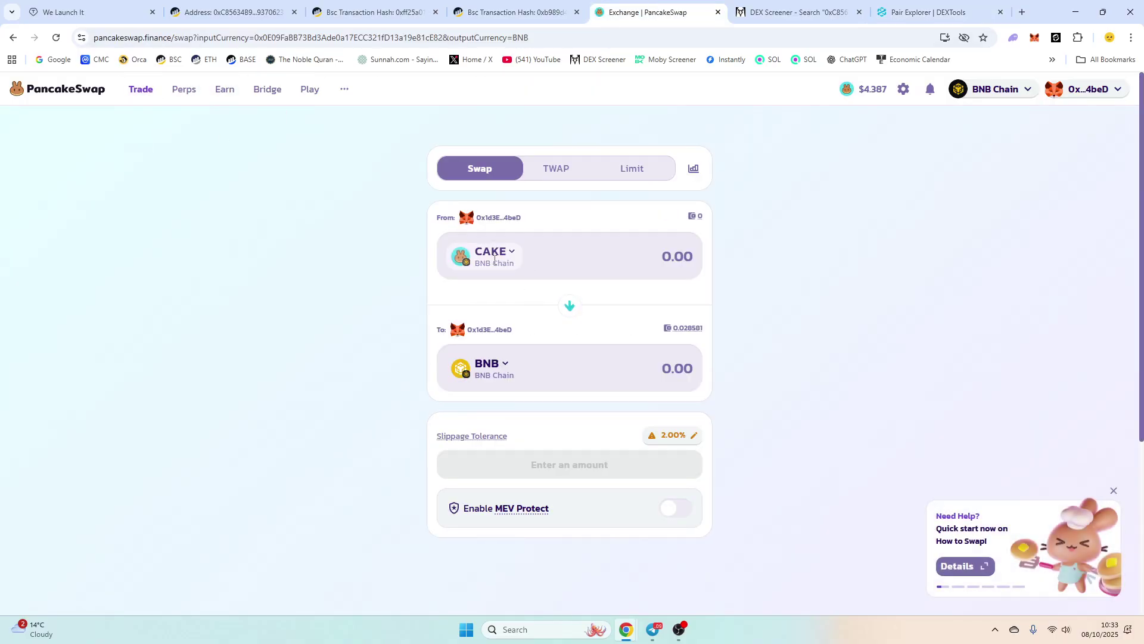
click(576, 261)
key(ctrl+v)
click(628, 345)
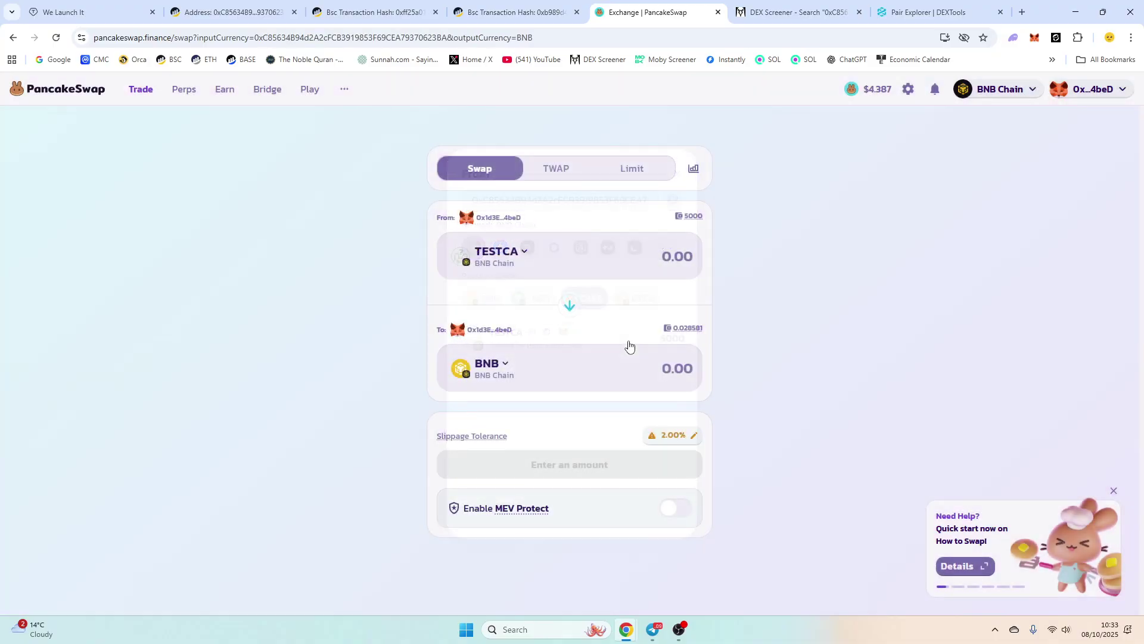
Flip the swap to BNB→TESTCA and enter 0.001 BNB for a quote
click(570, 305)
click(648, 260)
text(0.001)
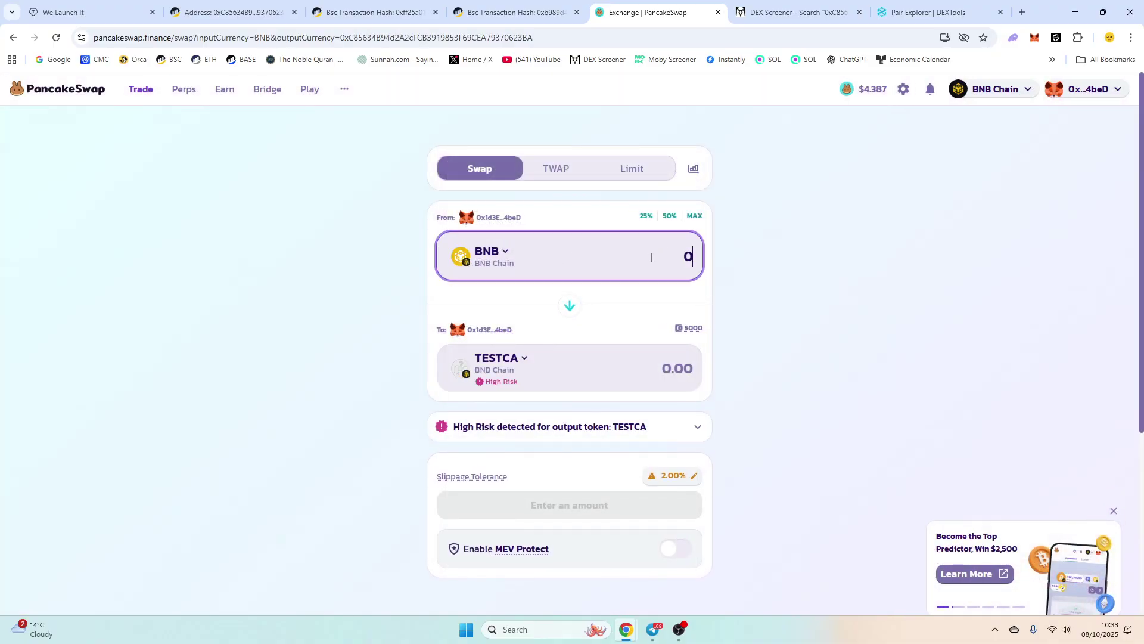
click(941, 256)
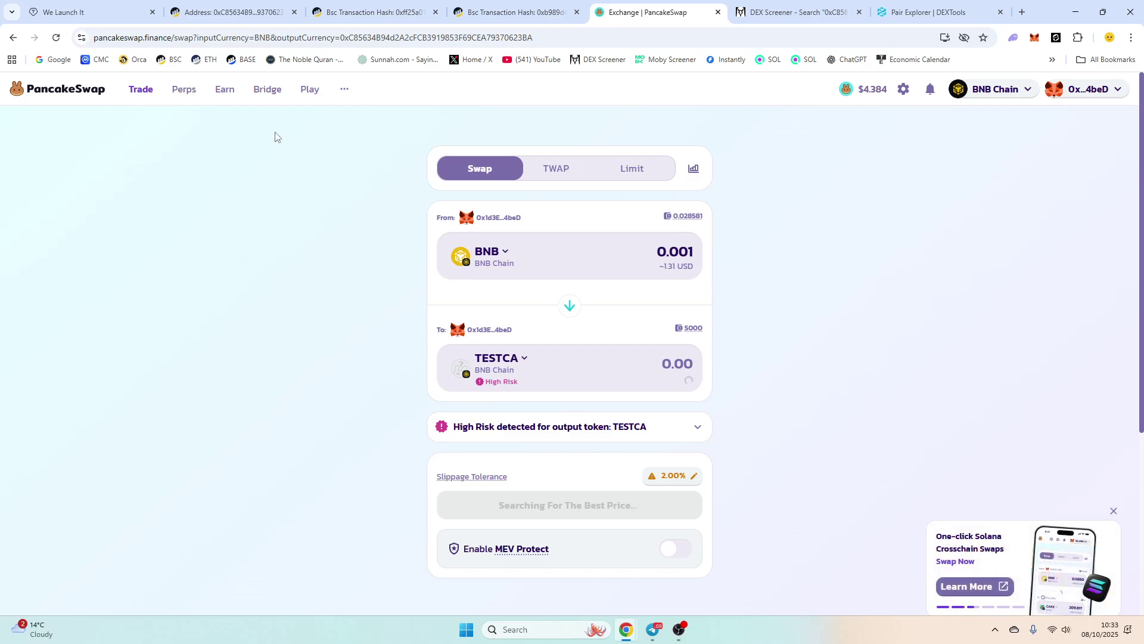
From the liquidity pools page, start adding a new V3 liquidity position
mouse_move(223, 89)
click(241, 133)
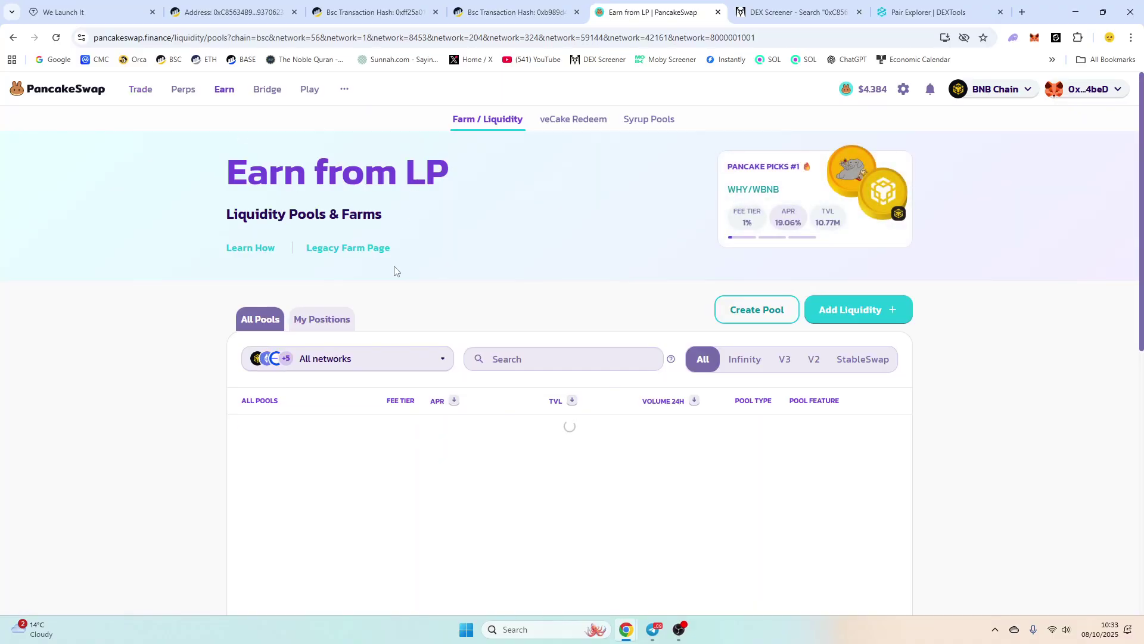
click(863, 312)
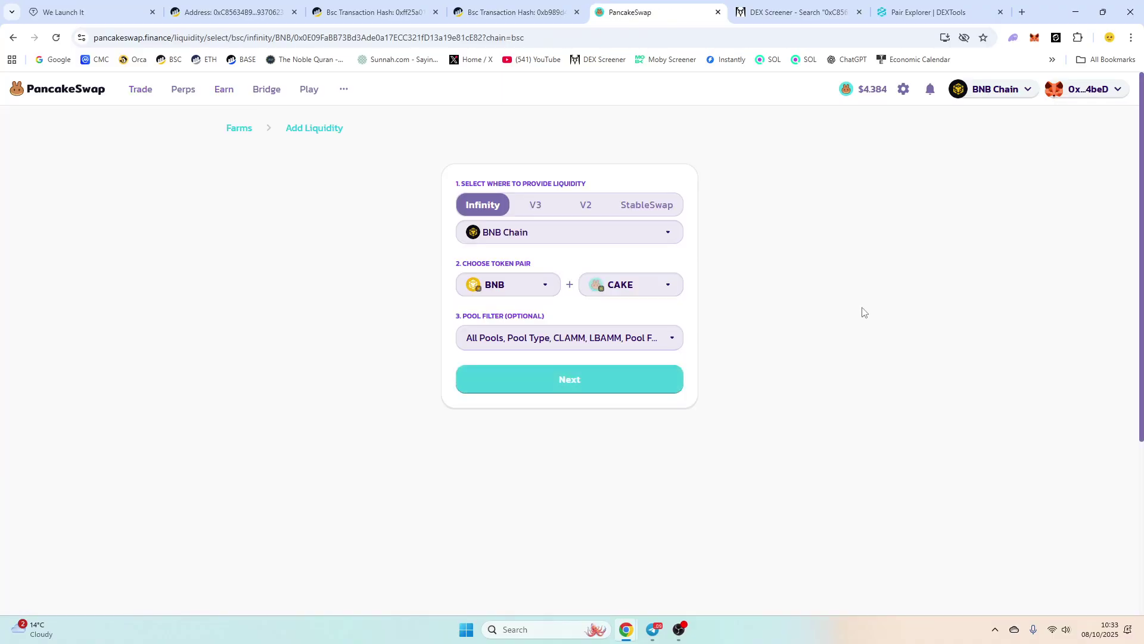
click(541, 205)
Pair TESTCA, found by its pasted contract address, with USDT and continue to deposits
click(518, 287)
key(ctrl+v)
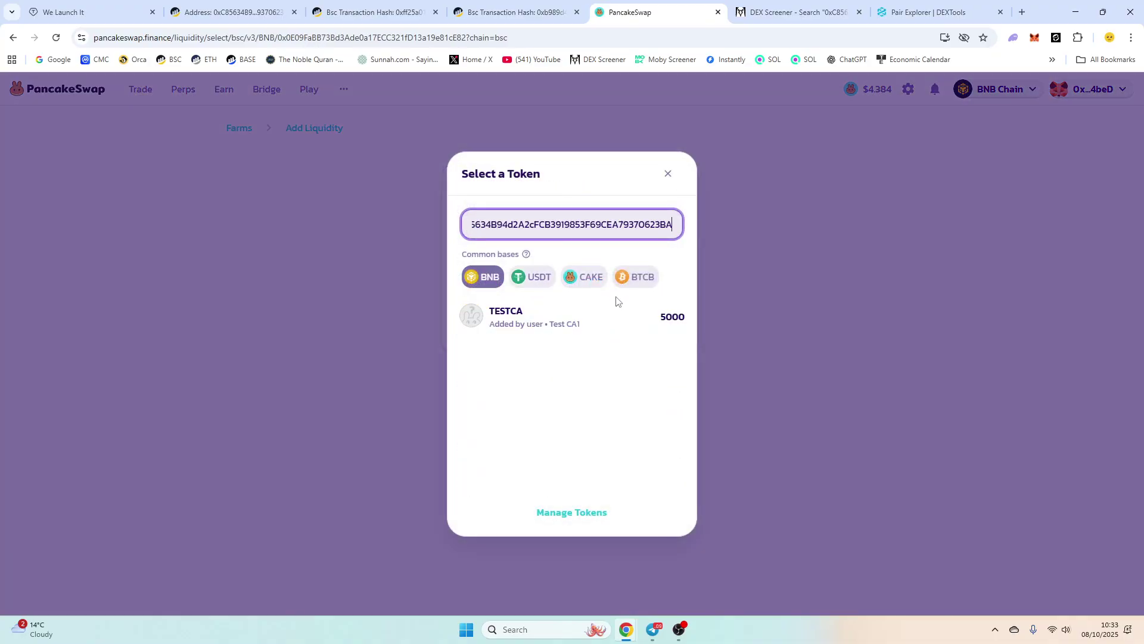
click(608, 328)
click(621, 292)
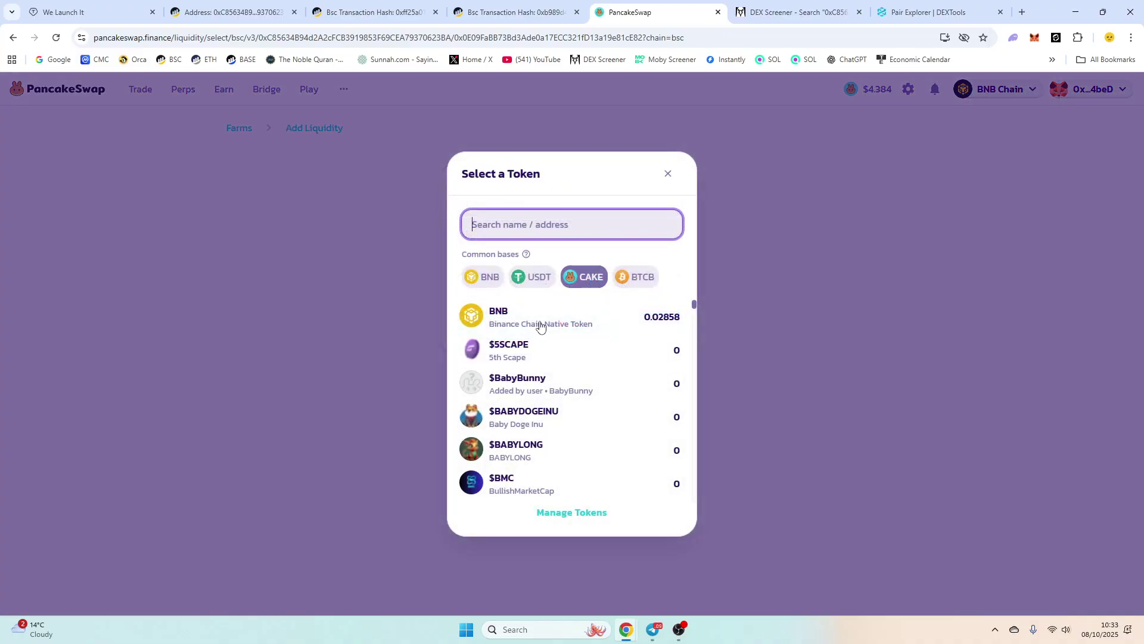
click(528, 279)
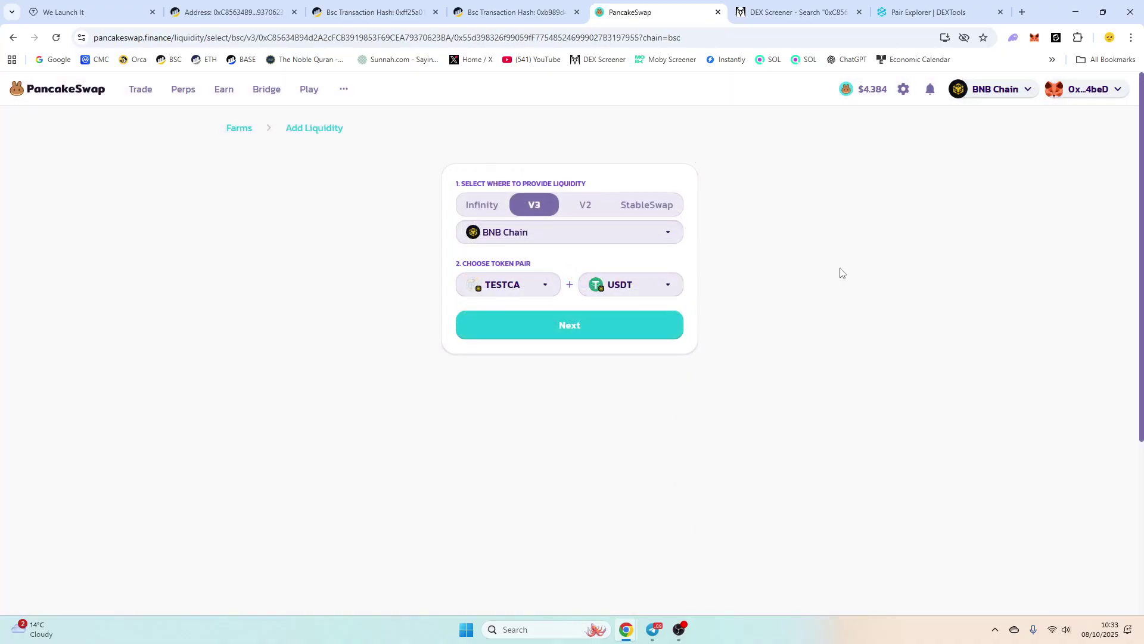
click(641, 324)
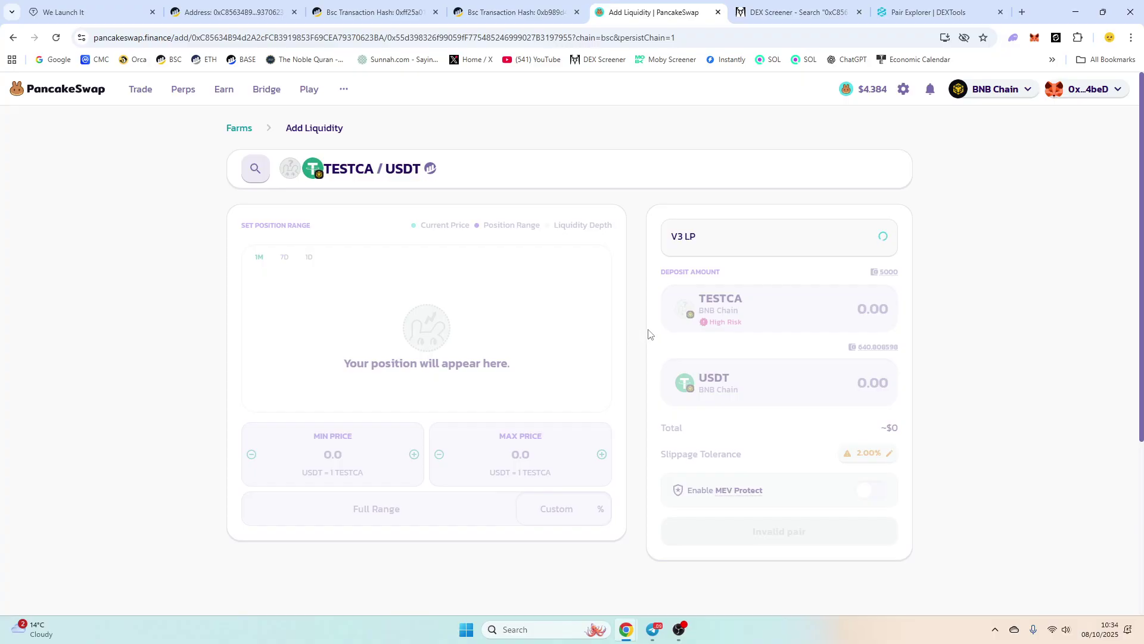
Reload the TESTCA / USDT add-liquidity page, then check the DEX Screener, DEXTools and We Launch It tabs
click(521, 37)
key(Return)
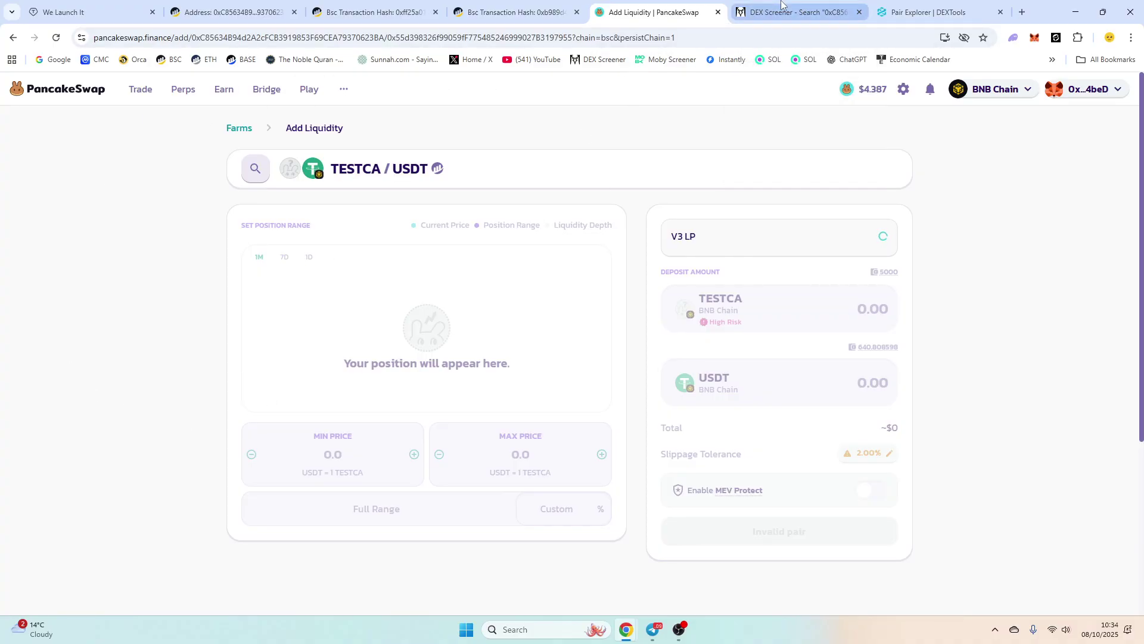
click(783, 3)
click(944, 9)
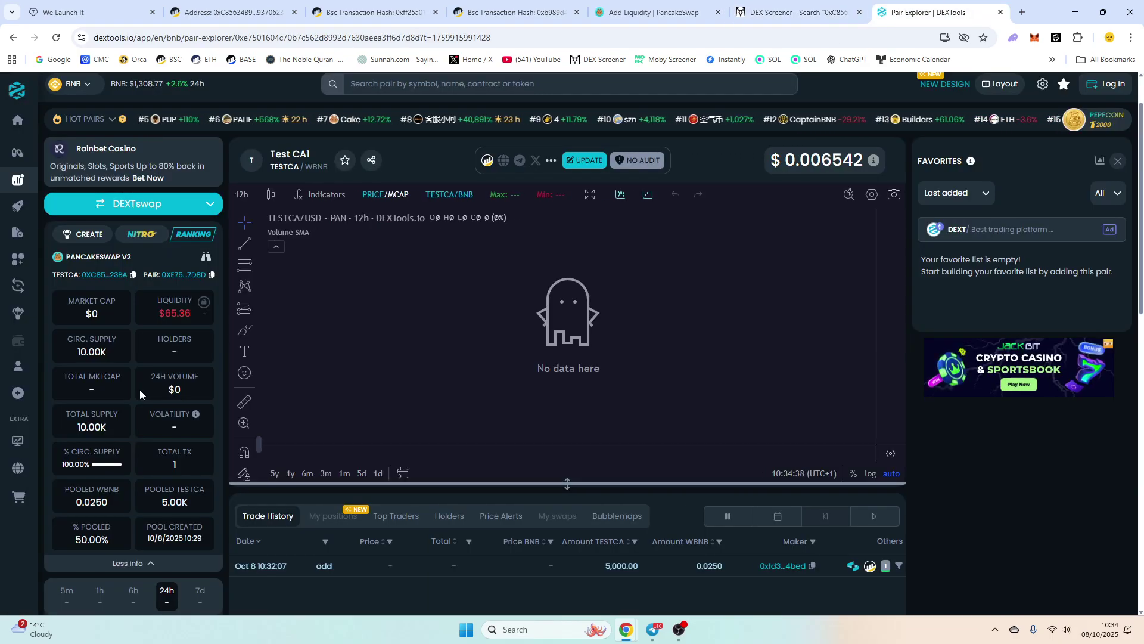
click(90, 12)
scroll(362, 471, down, 1)
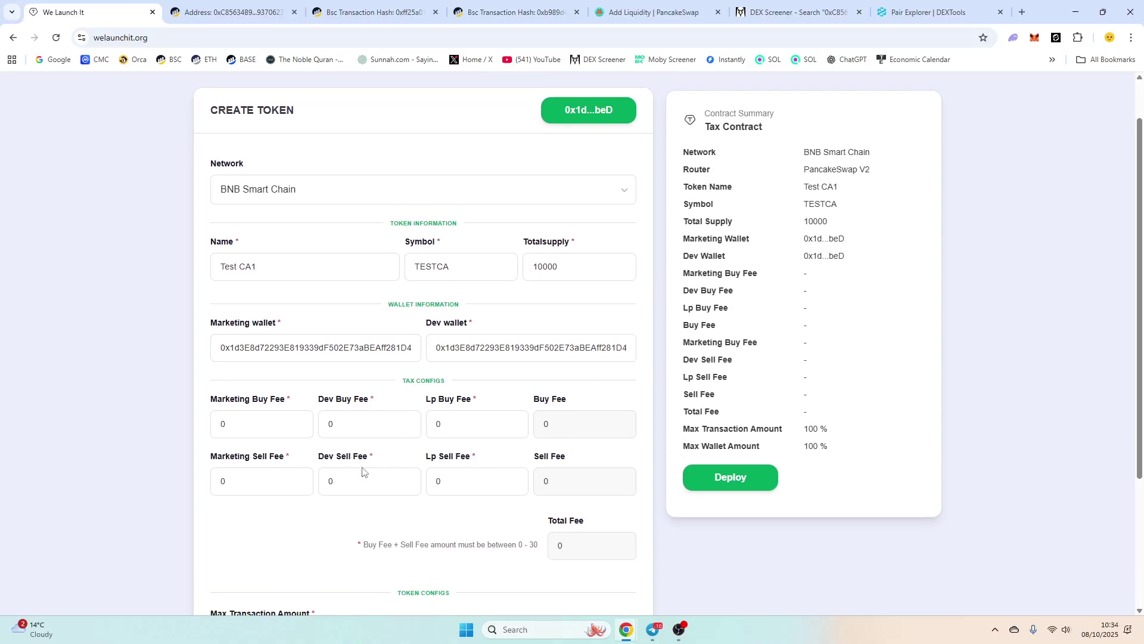
click(656, 12)
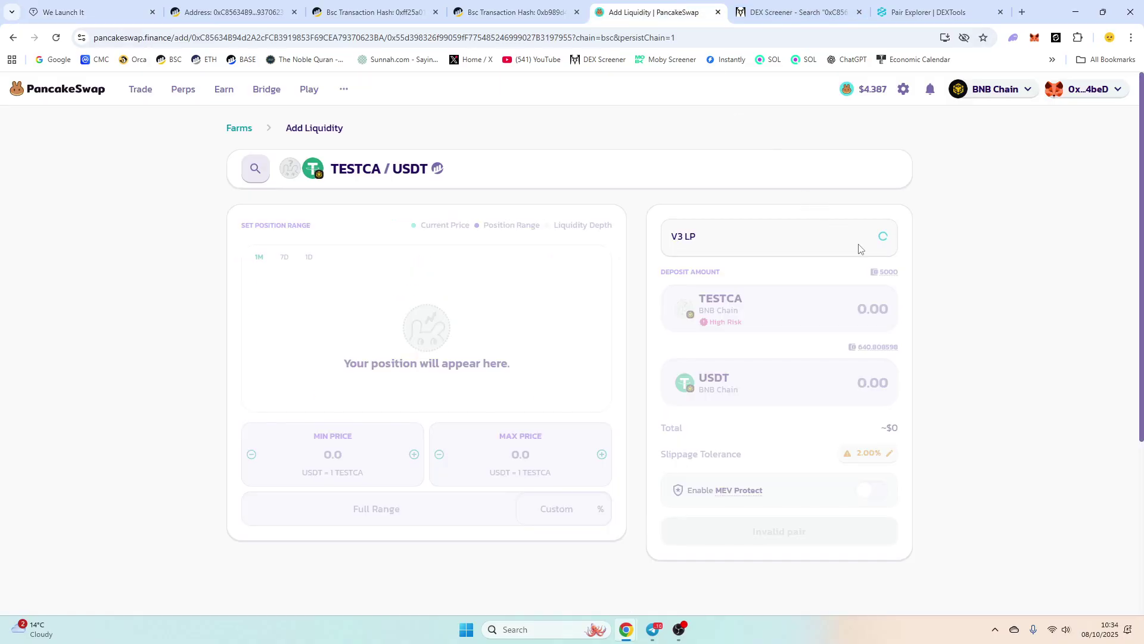